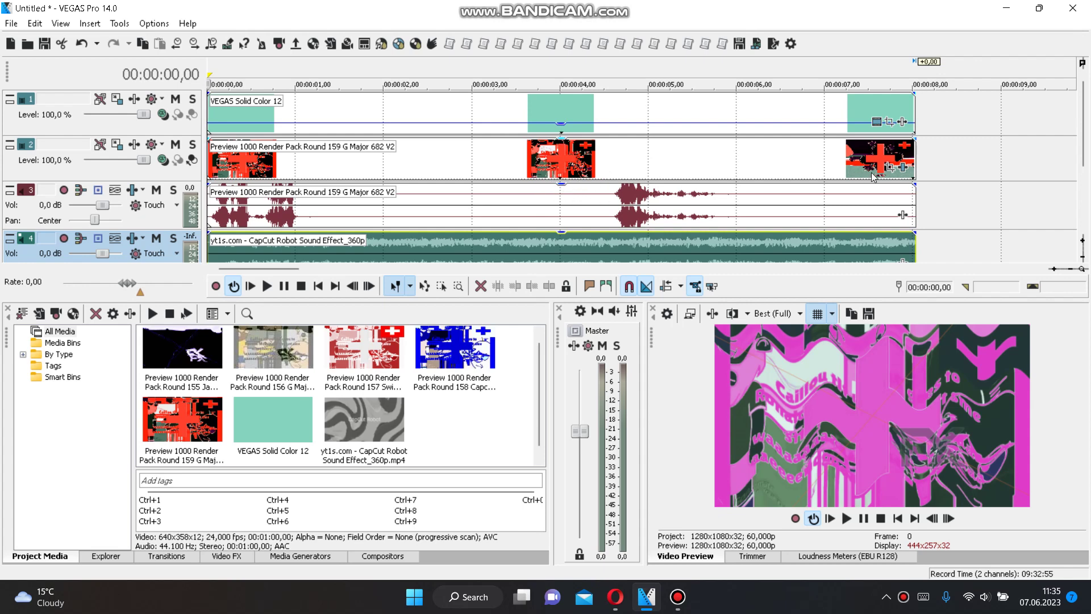
- Open the Event FX of track 2's last clip, listing Pan/Crop, HSL Adjust and Wiggle
left_click(905, 168)
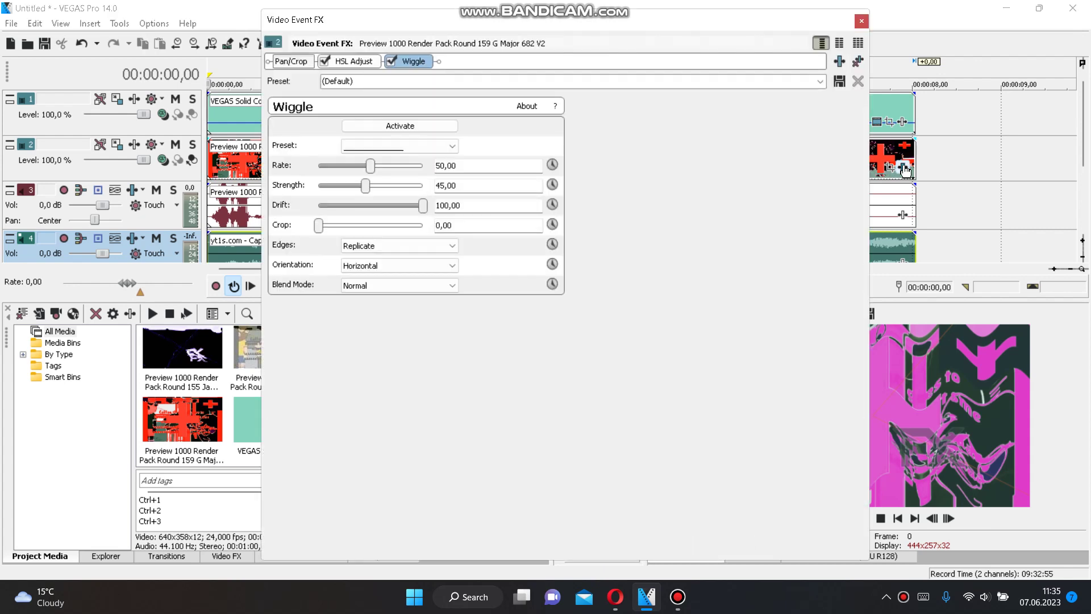
- Review the HSL Adjust and Wiggle settings, then close the Video Event FX window
left_click(365, 66)
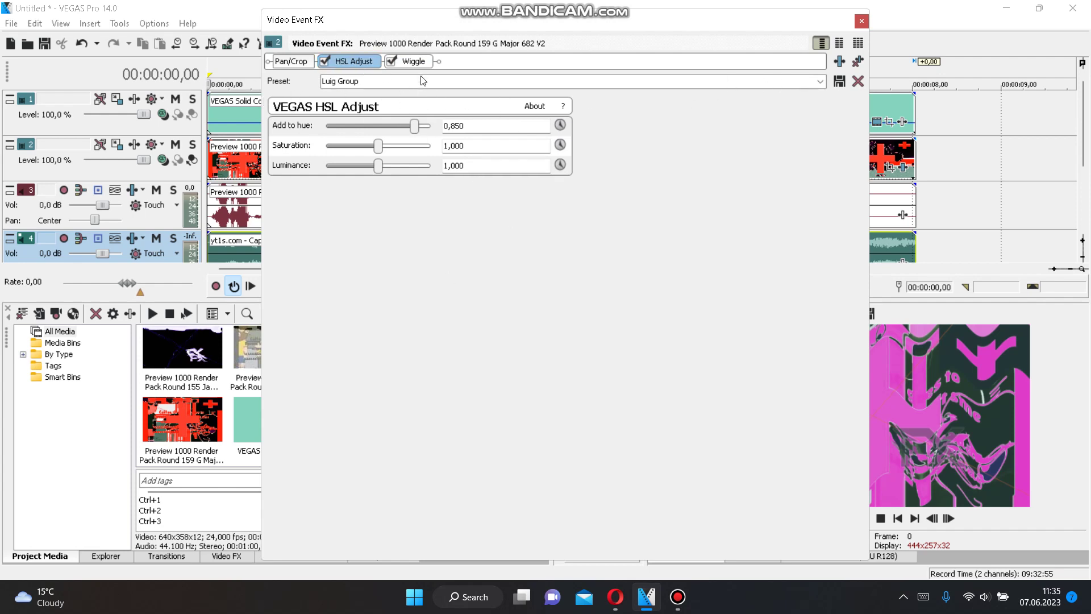
left_click(414, 61)
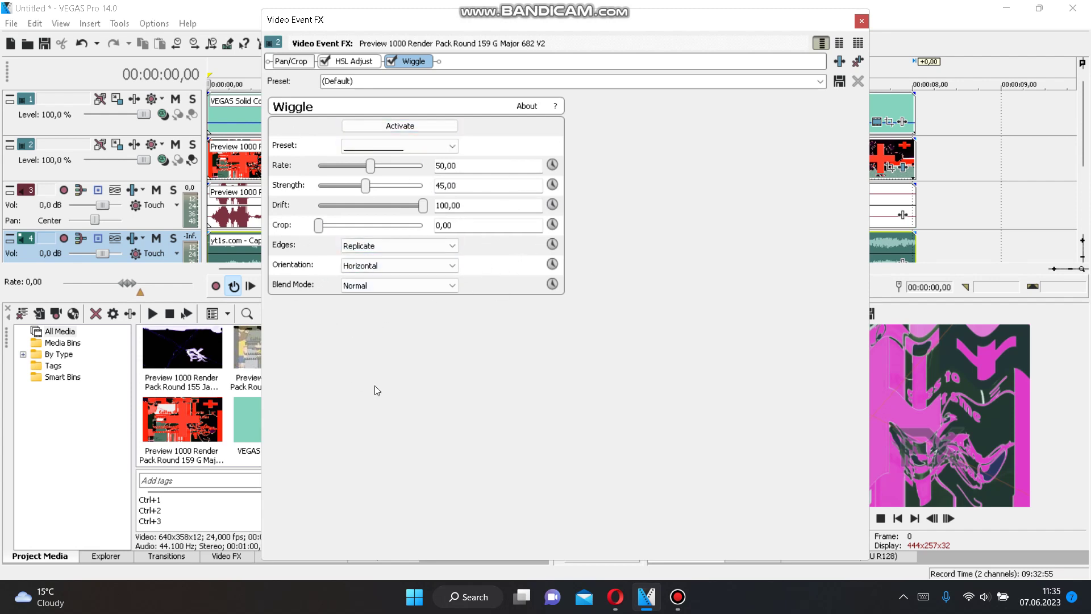
left_click(863, 24)
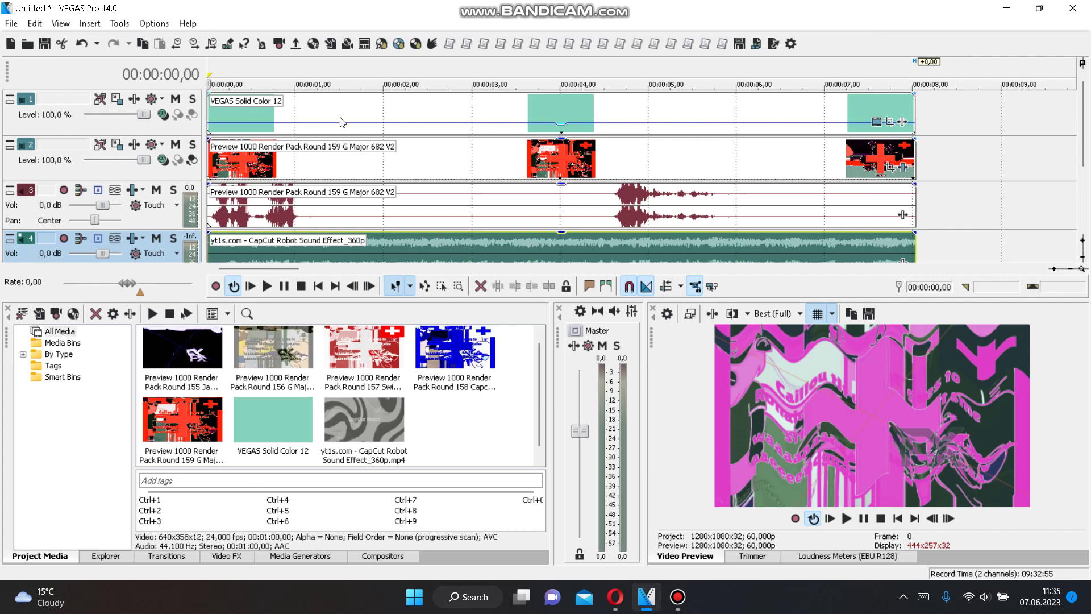
left_click(876, 124)
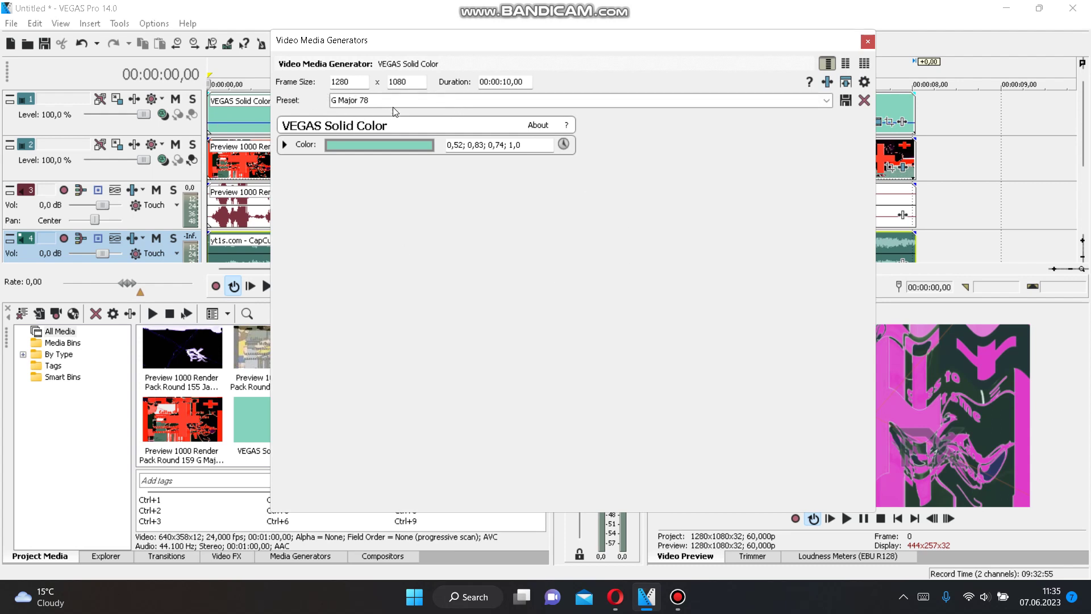
left_click(533, 151)
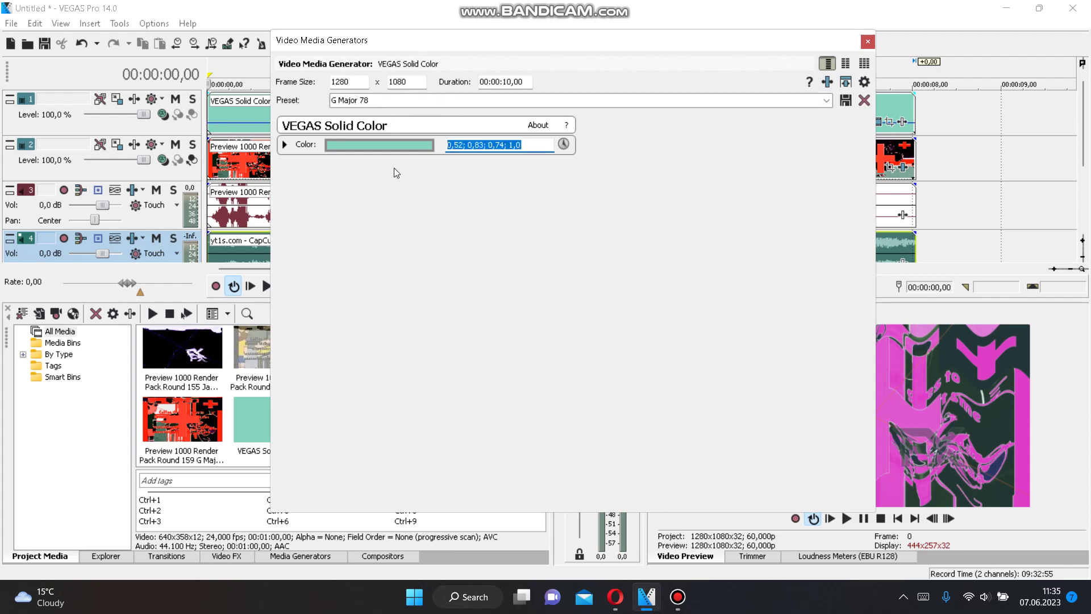
left_click(415, 101)
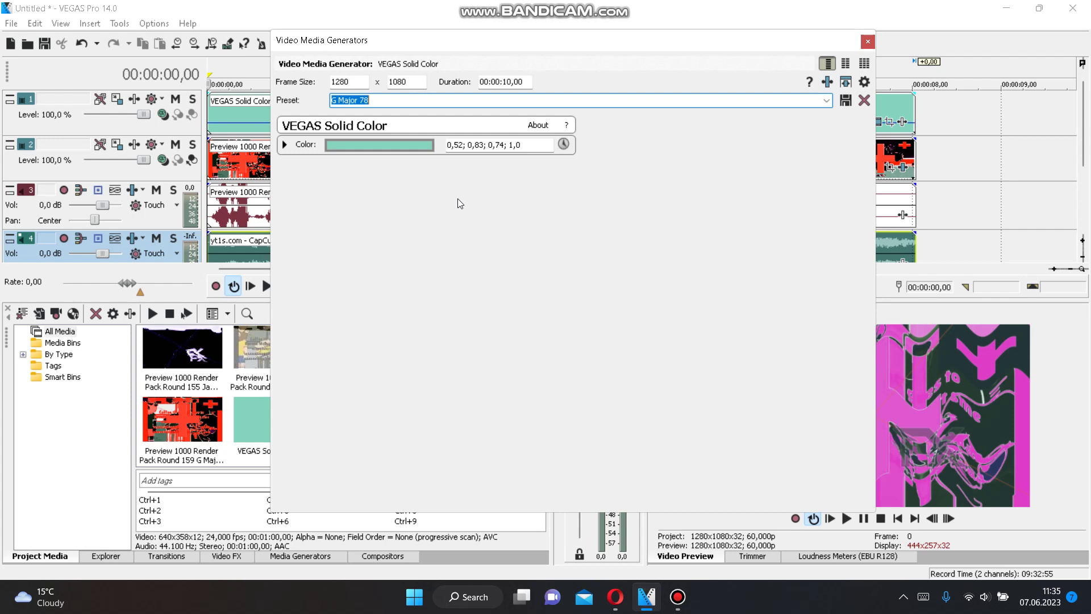
left_click(867, 43)
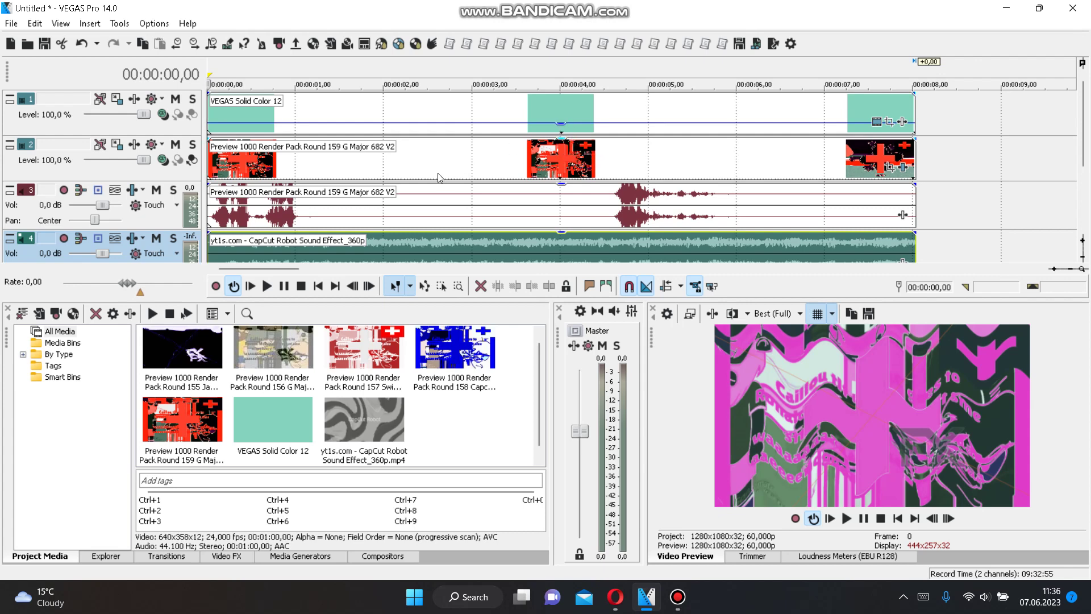
- Mute the robot track and render the clip audio to WAV using the Wave Default Template
left_click(156, 239)
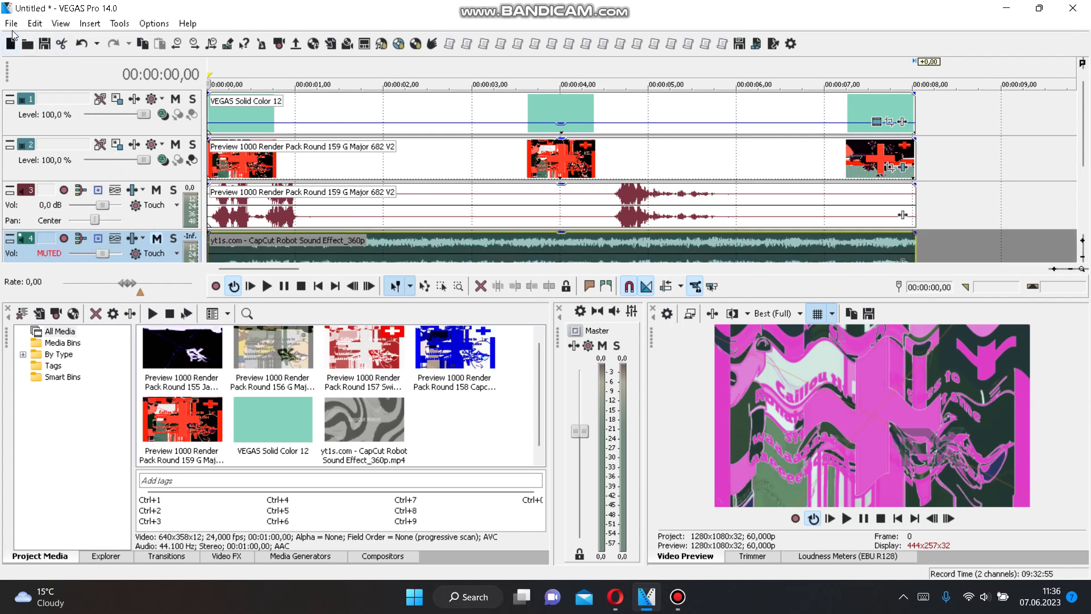
left_click(11, 24)
left_click(83, 129)
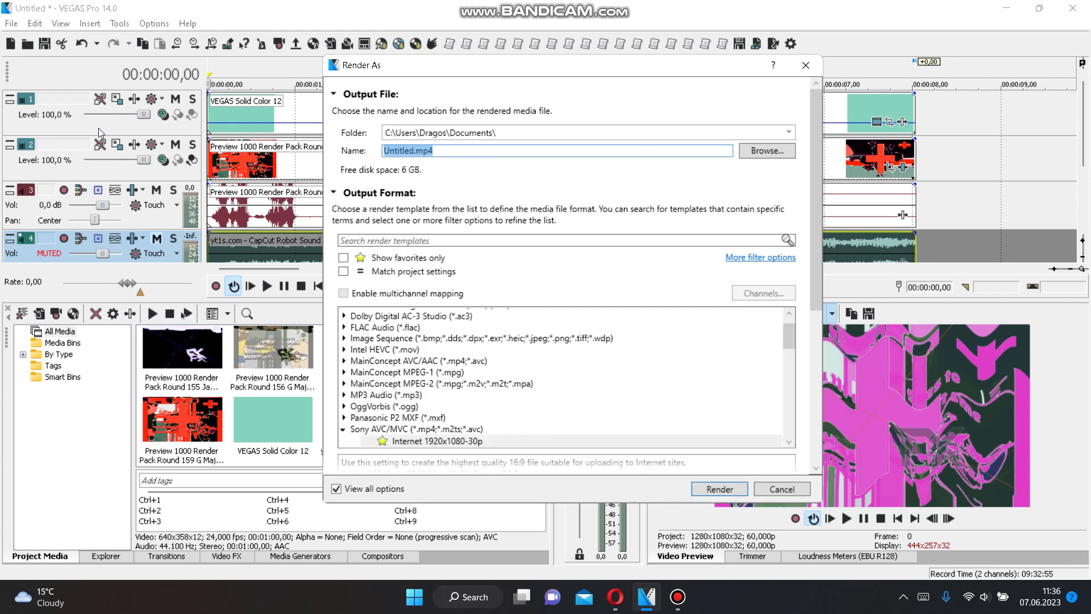
left_click_drag(789, 333, 789, 424)
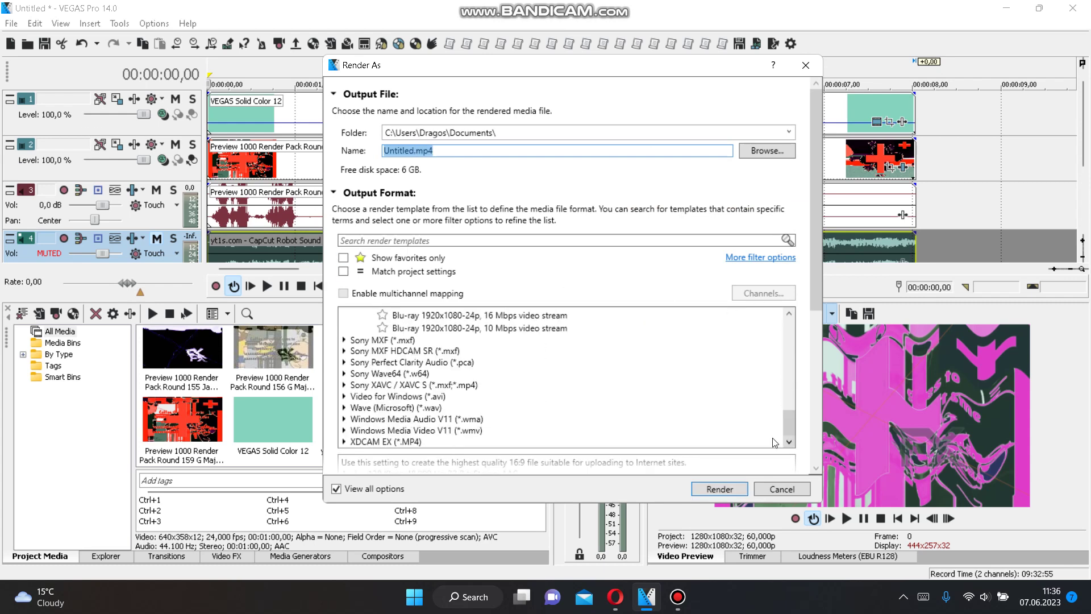
left_click(345, 408)
left_click(420, 421)
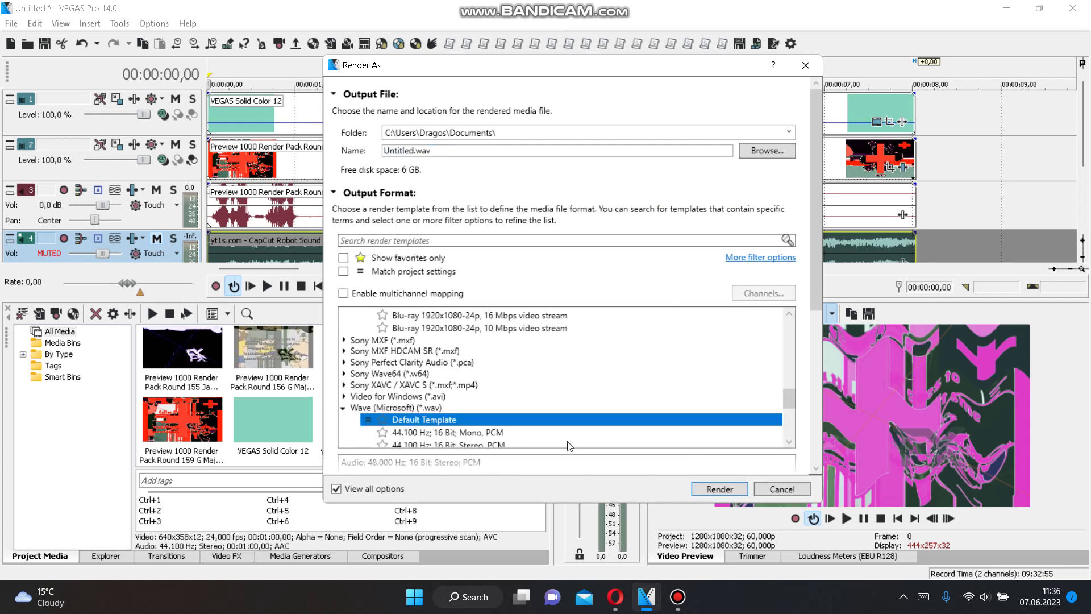
left_click(731, 491)
left_click(643, 354)
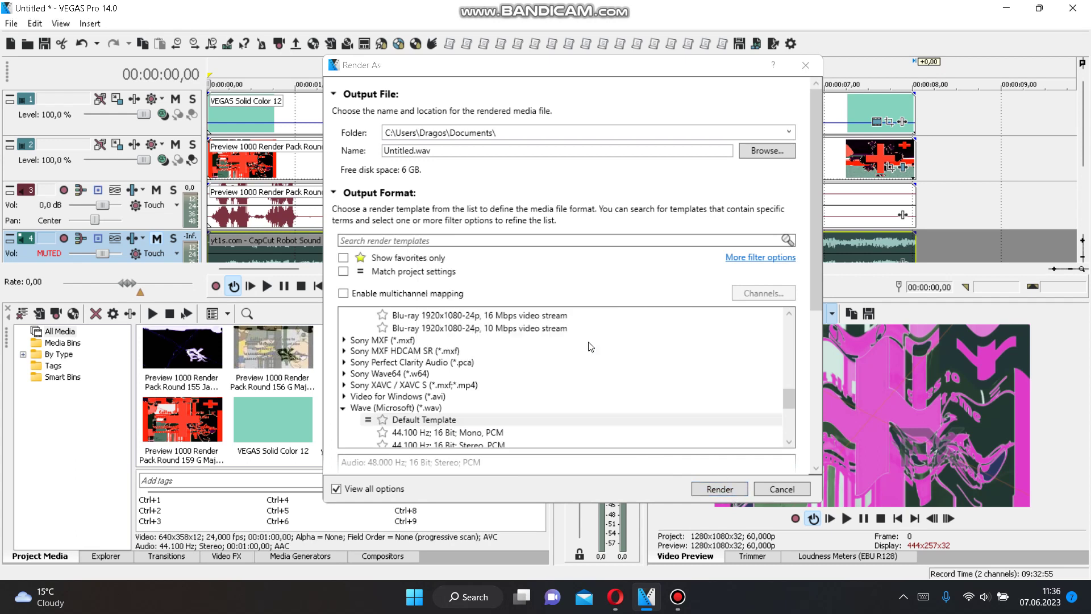
left_click(561, 232)
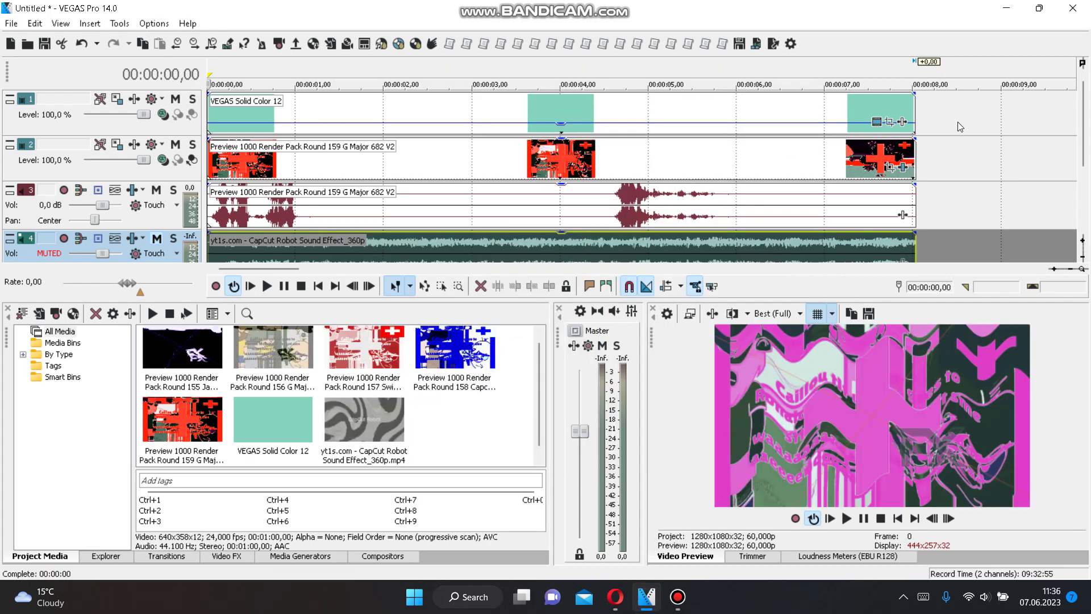
left_click(978, 93)
- Unmute the robot track, mute track 3, and render the robot sound to WAV
left_click(158, 240)
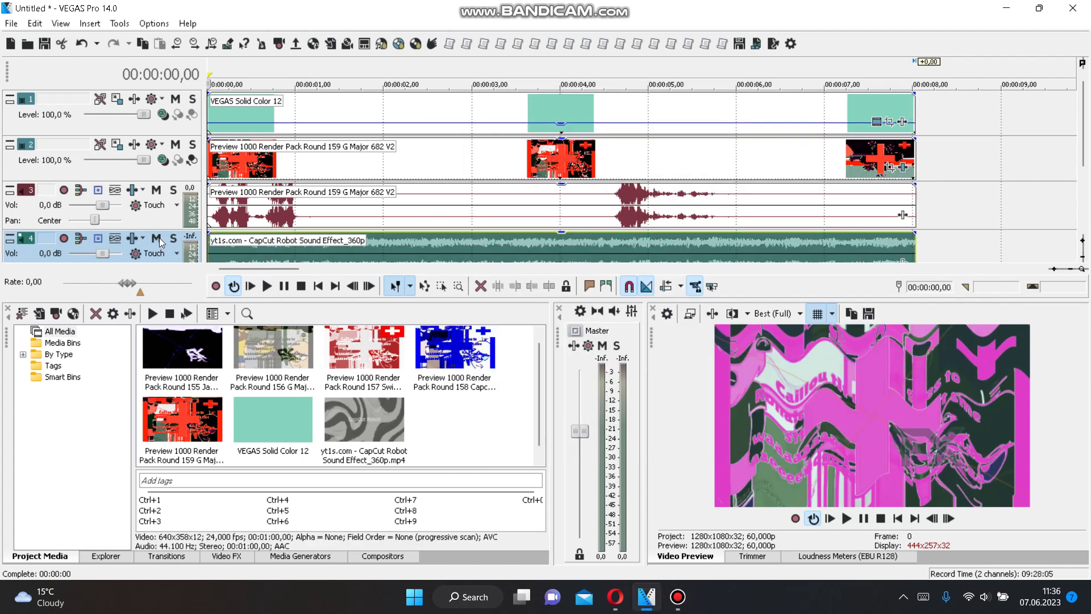
left_click(157, 190)
left_click(22, 21)
left_click(51, 133)
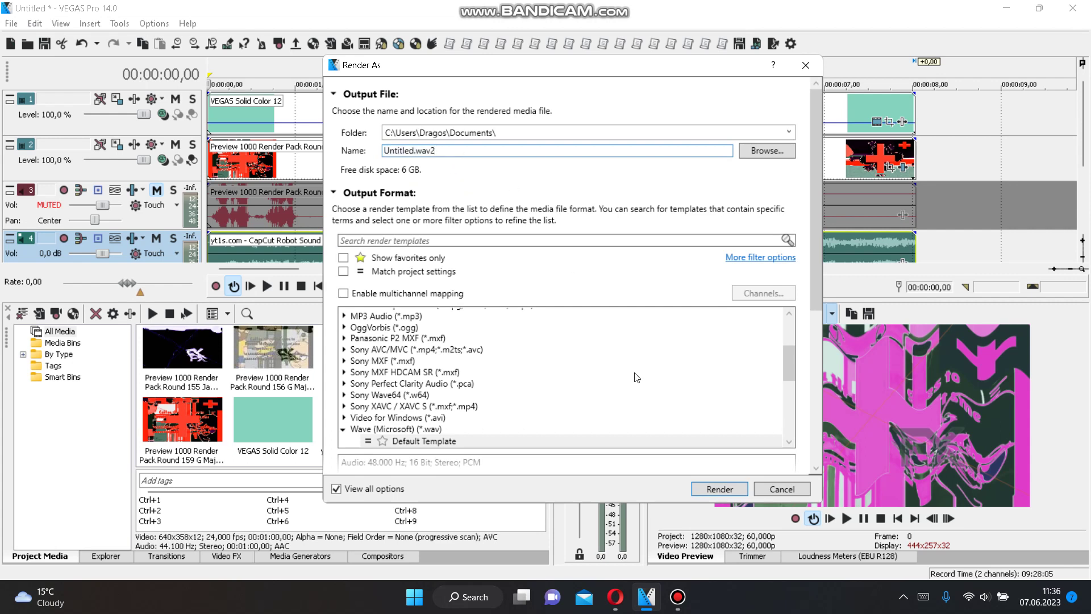
left_click(721, 489)
left_click(597, 348)
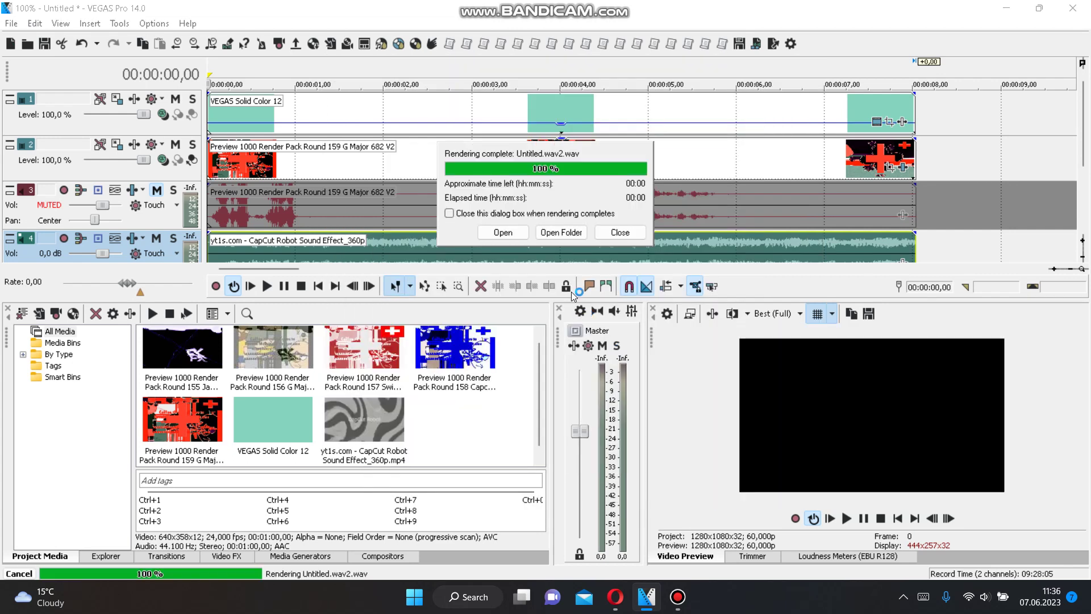
left_click(562, 236)
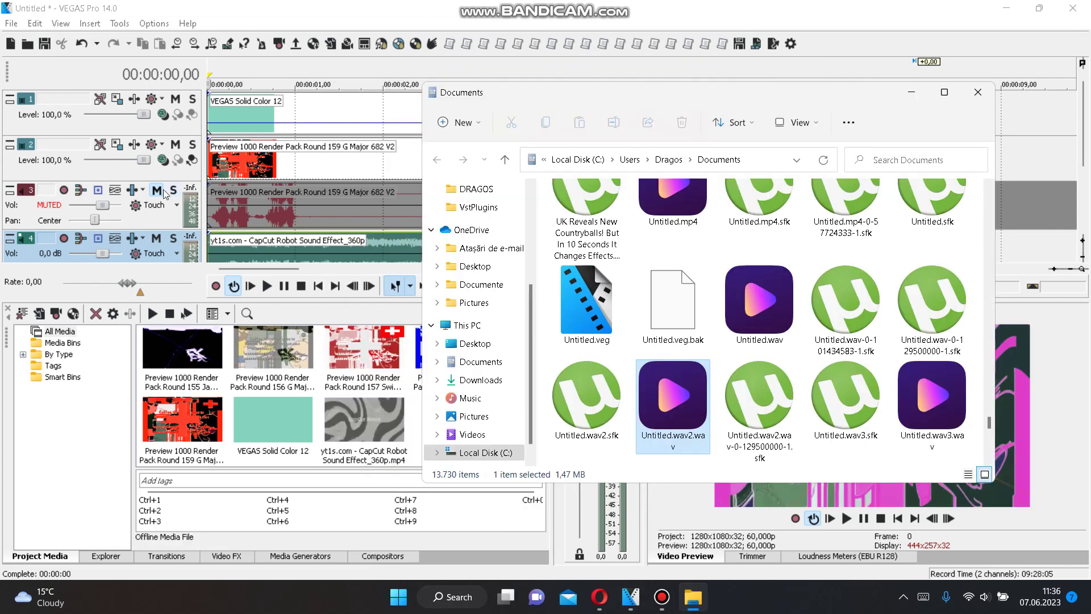
- Unmute track 3, then delete the robot sound track and track 3's audio event
left_click(157, 190)
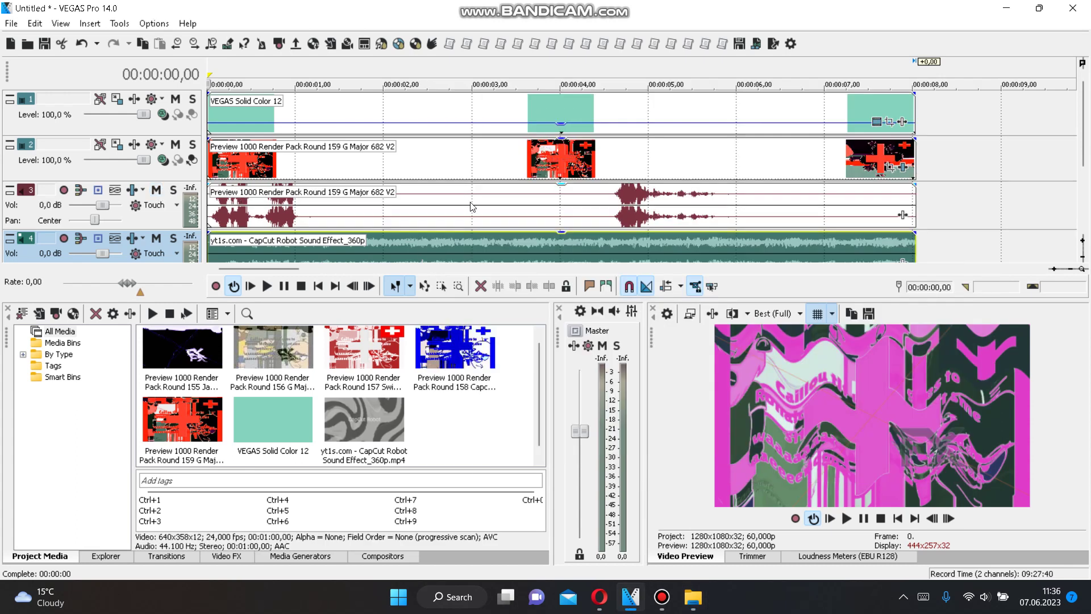
right_click(943, 252)
left_click(983, 397)
left_click(599, 205)
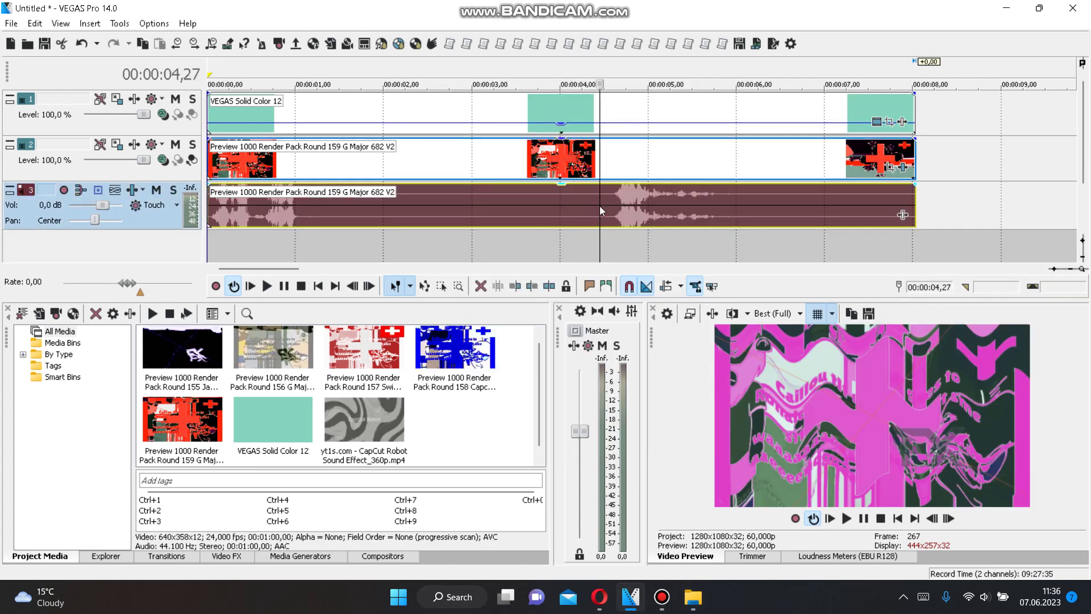
left_click(481, 286)
key("Home")
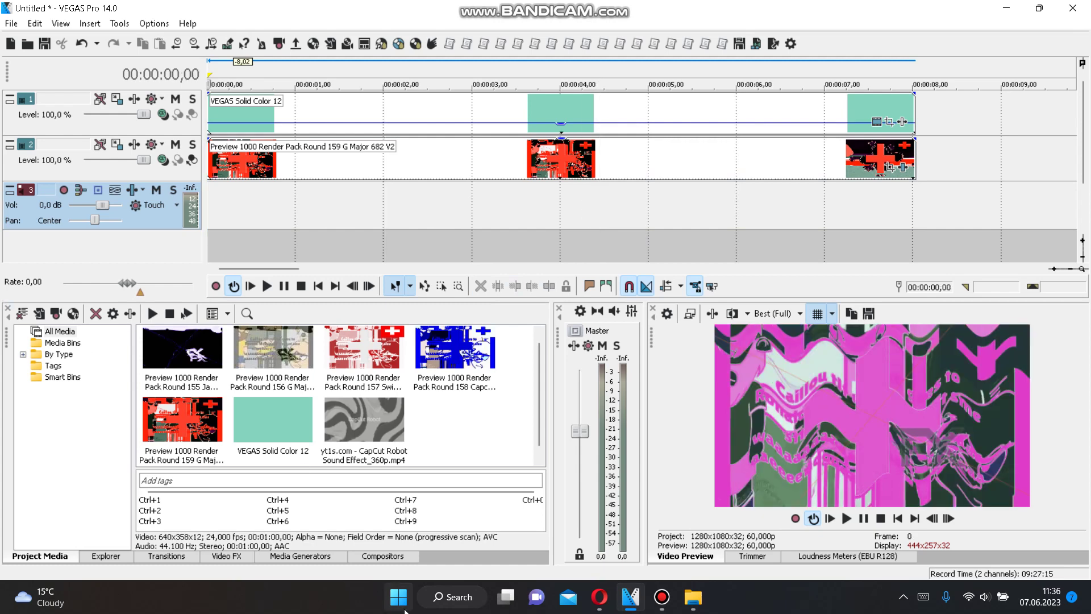
left_click(398, 598)
- Launch Audacity and load Untitled.wav and Untitled.wav2.wav as two tracks
left_click(528, 92)
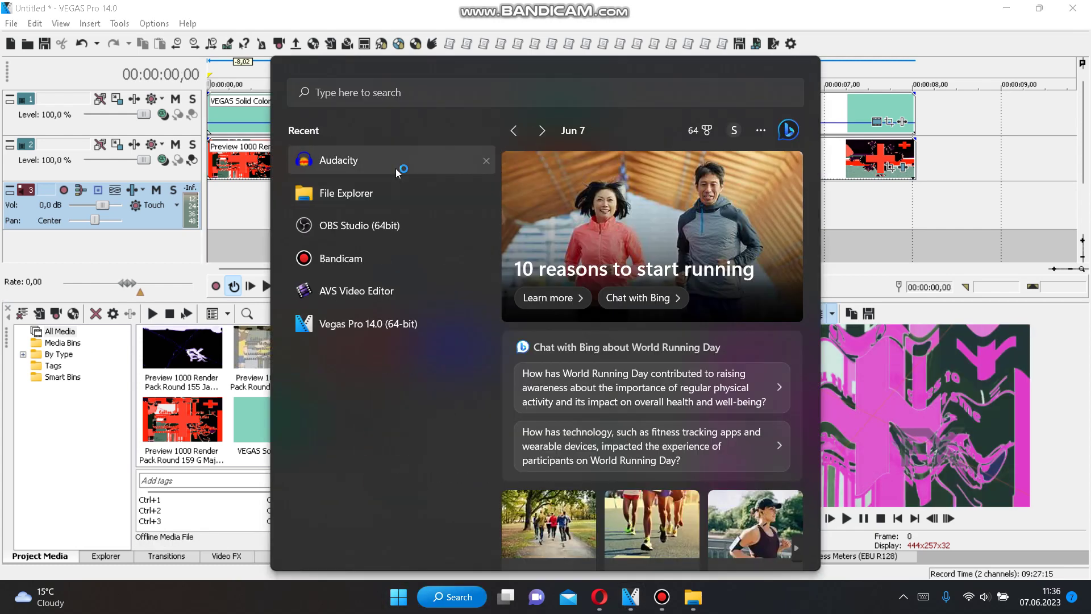
left_click(396, 168)
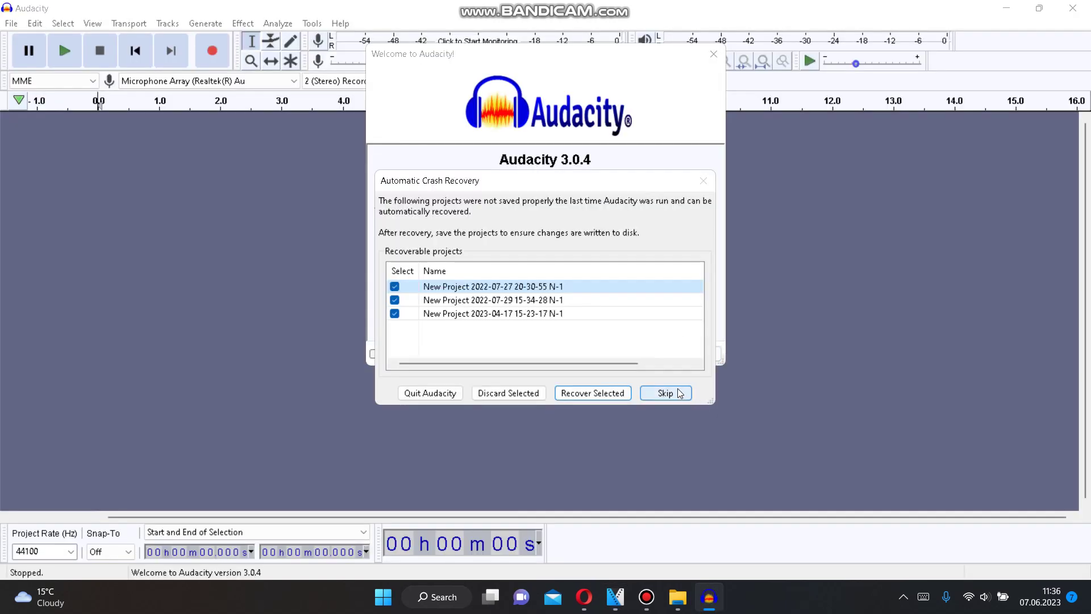
left_click(665, 393)
left_click(690, 359)
left_click(679, 597)
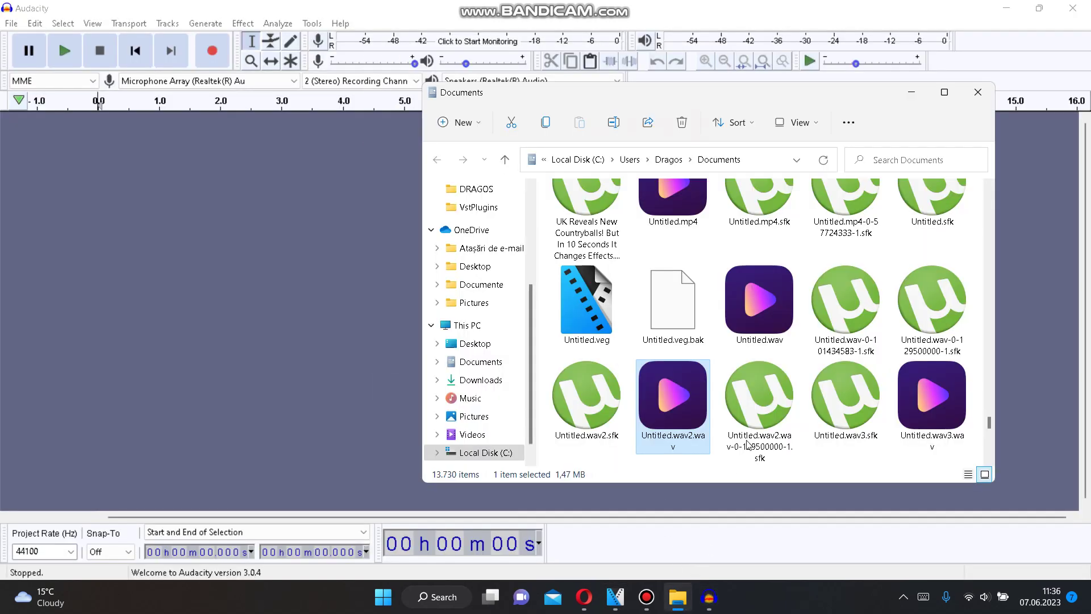
left_click_drag(758, 320, 264, 244)
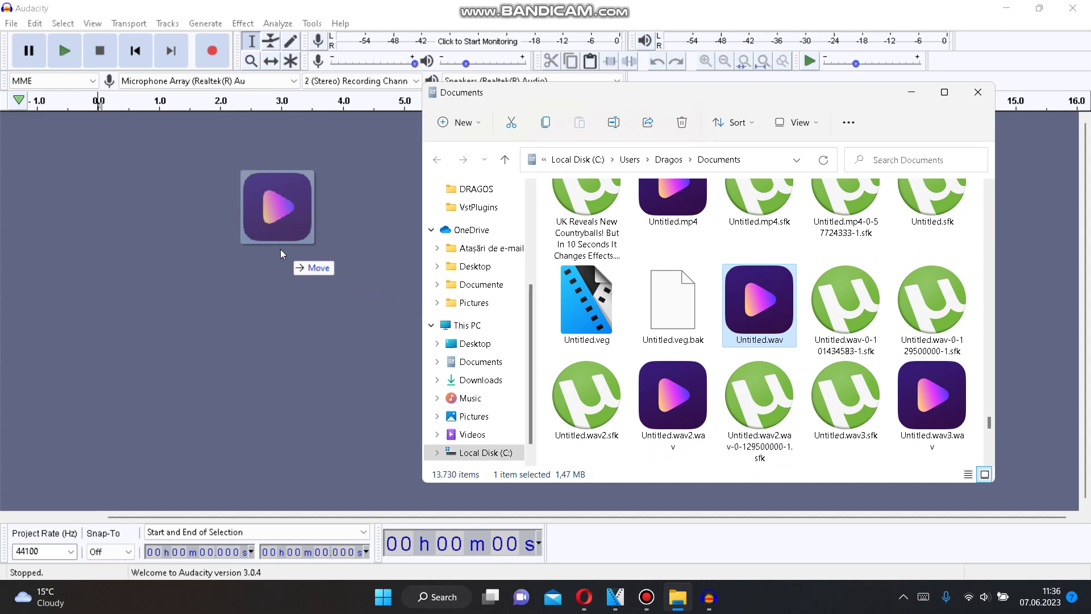
left_click_drag(672, 396, 152, 433)
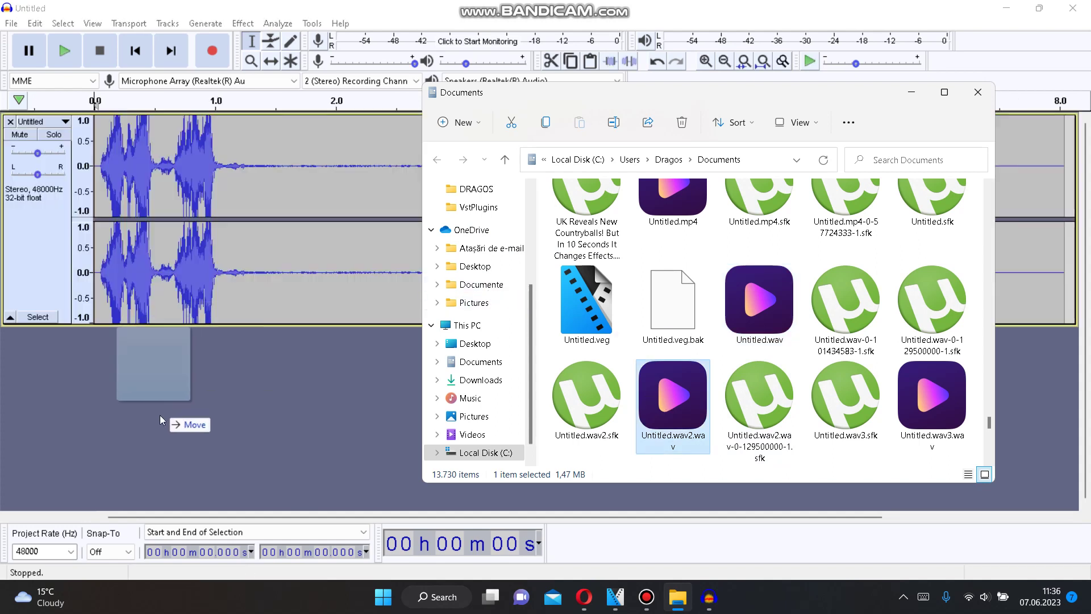
left_click(978, 93)
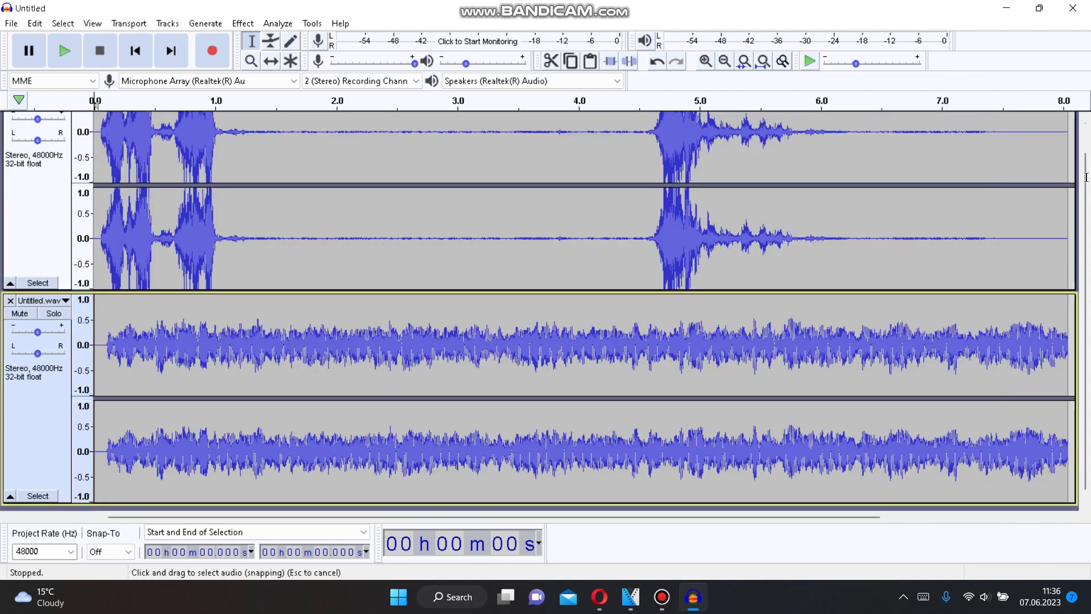
scroll(1088, 143, "up", 2)
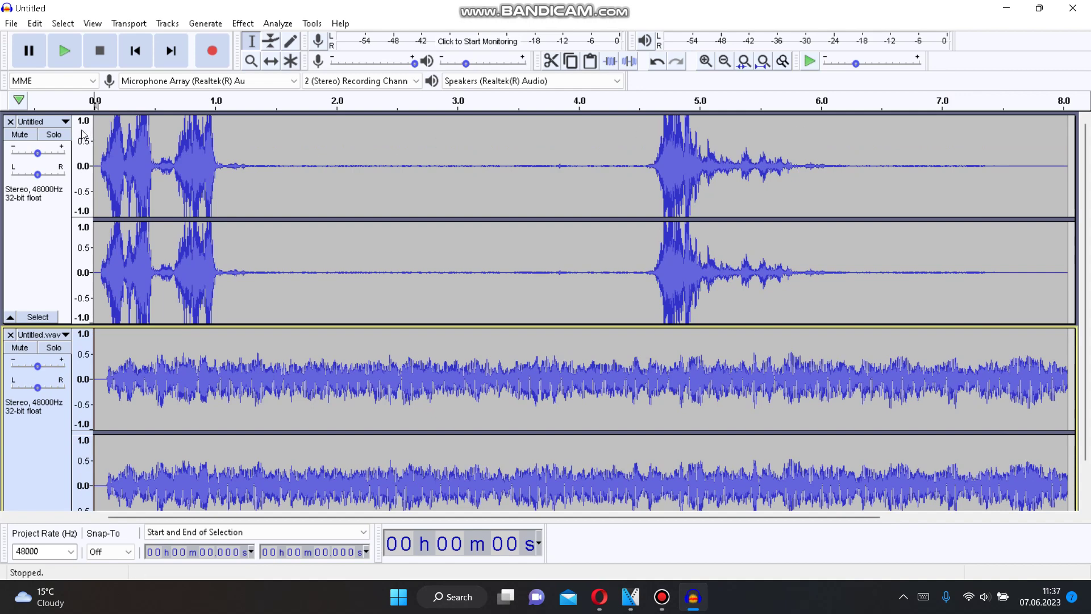
- Split both tracks into channels, keeping Untitled's left and Untitled.wav's right channel
left_click(38, 122)
left_click(96, 342)
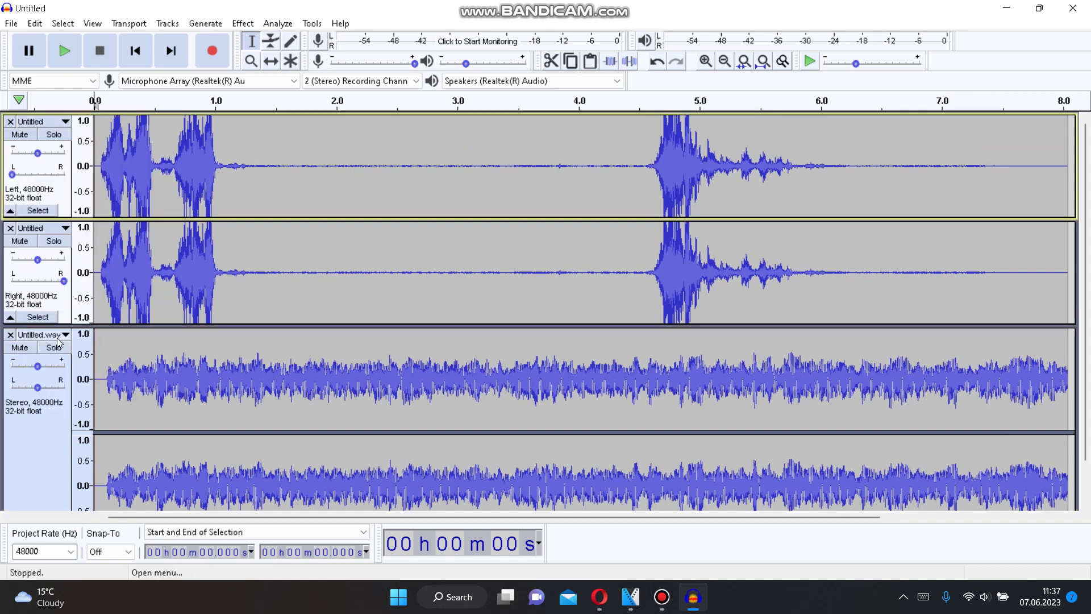
left_click(57, 342)
left_click(85, 271)
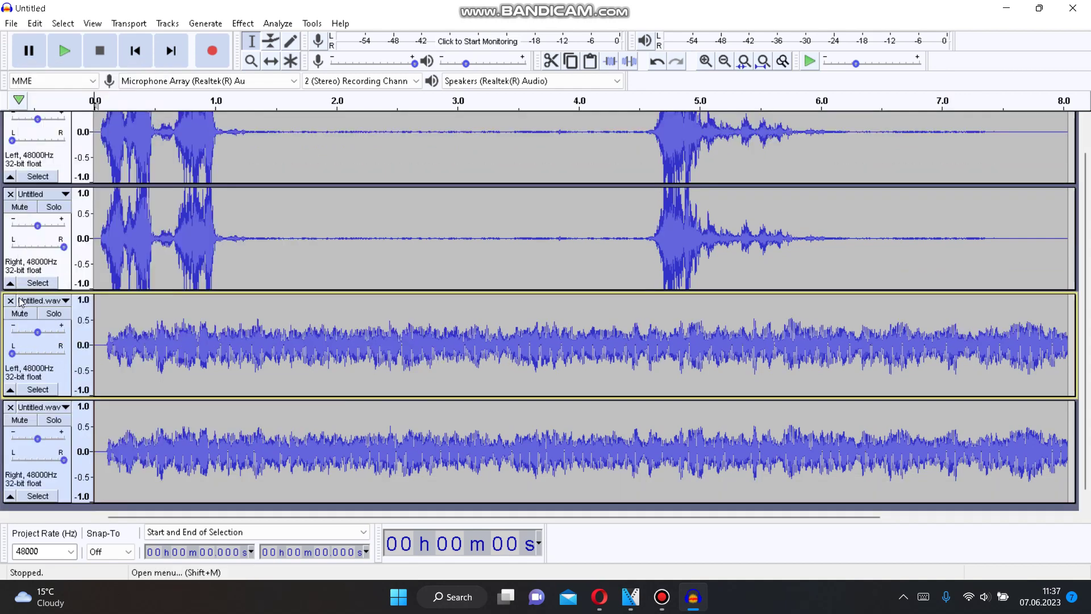
left_click(10, 300)
left_click(11, 227)
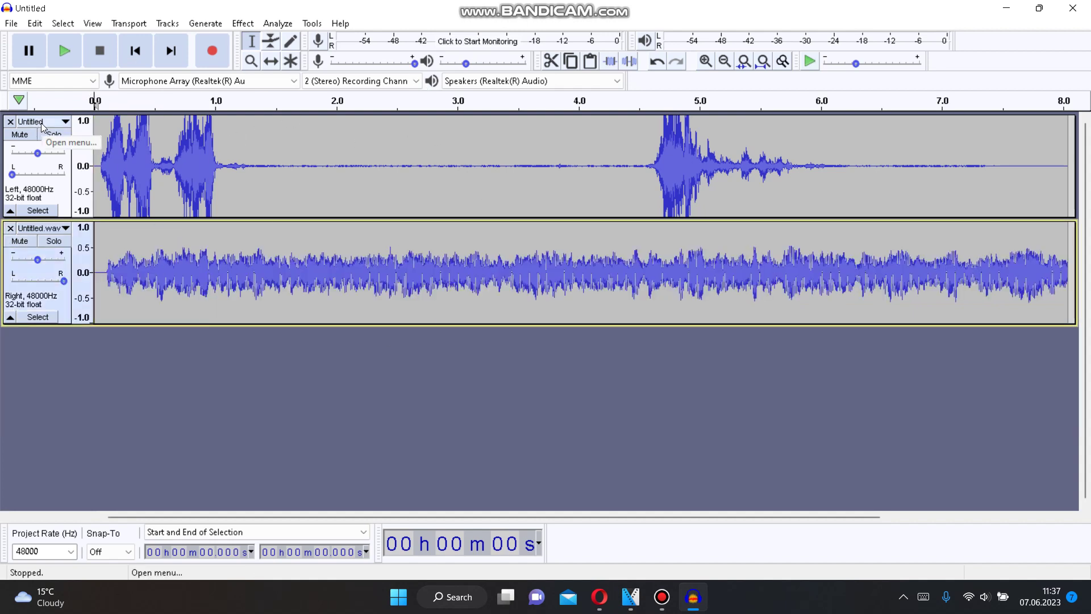
- Play the audio, then merge the two mono tracks into one selected stereo track
key("space")
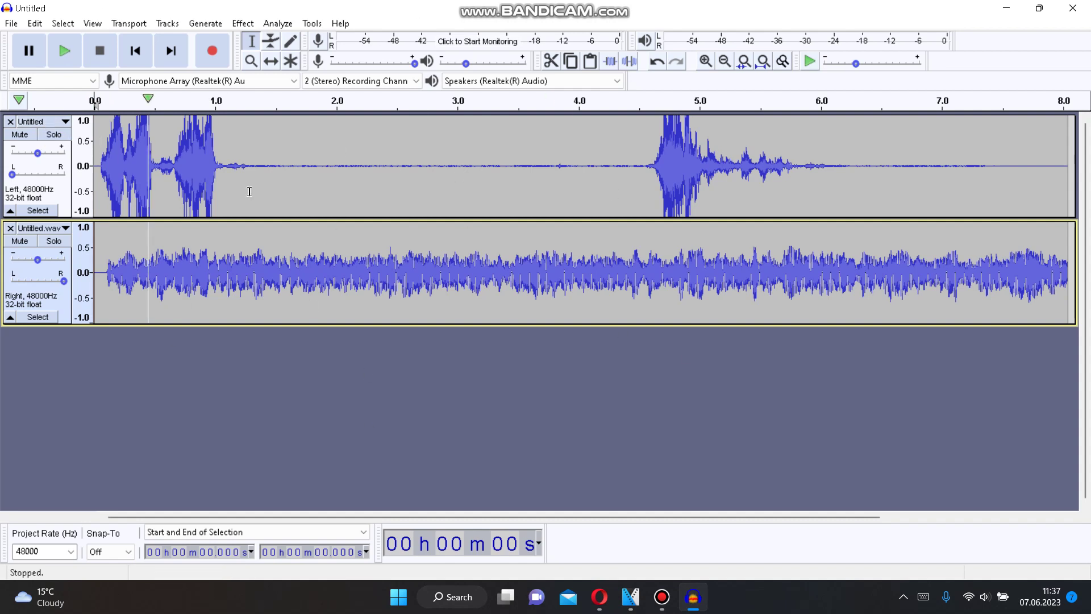
left_click(49, 122)
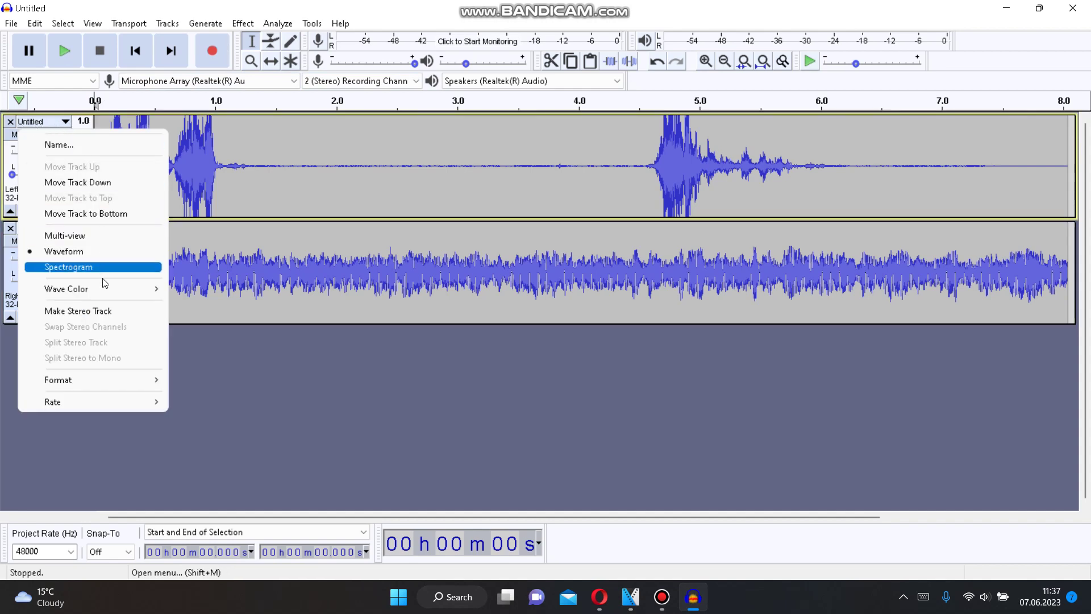
left_click(80, 312)
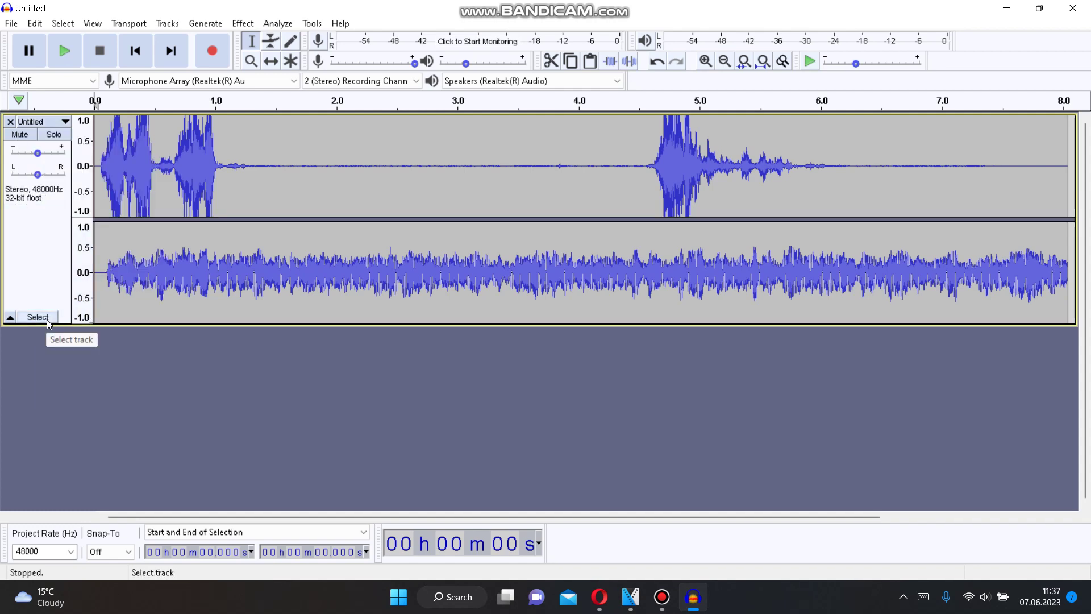
left_click(38, 317)
left_click(245, 25)
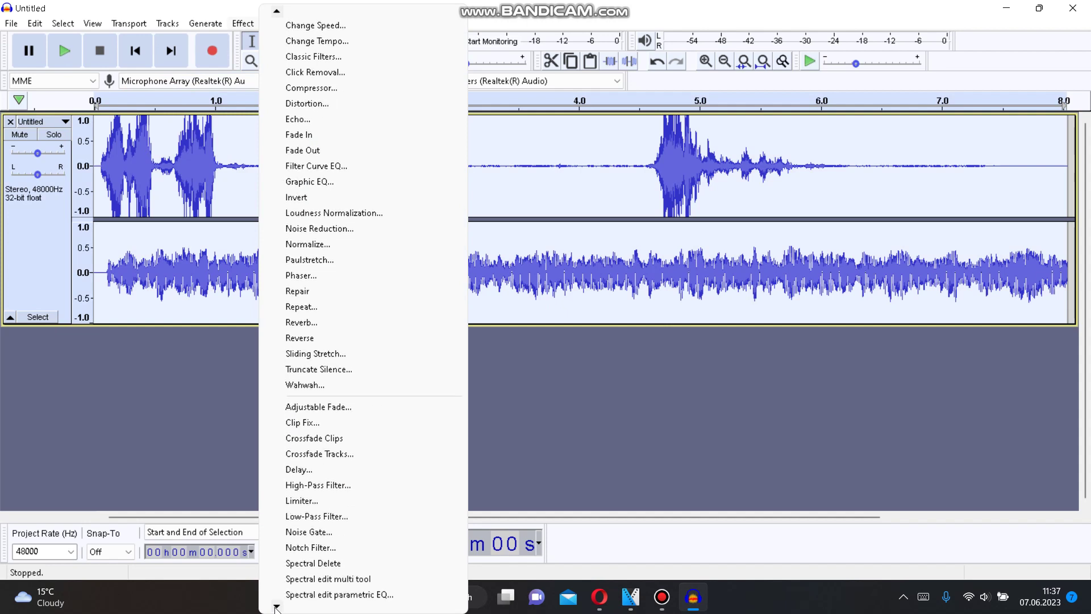
mouse_move(277, 605)
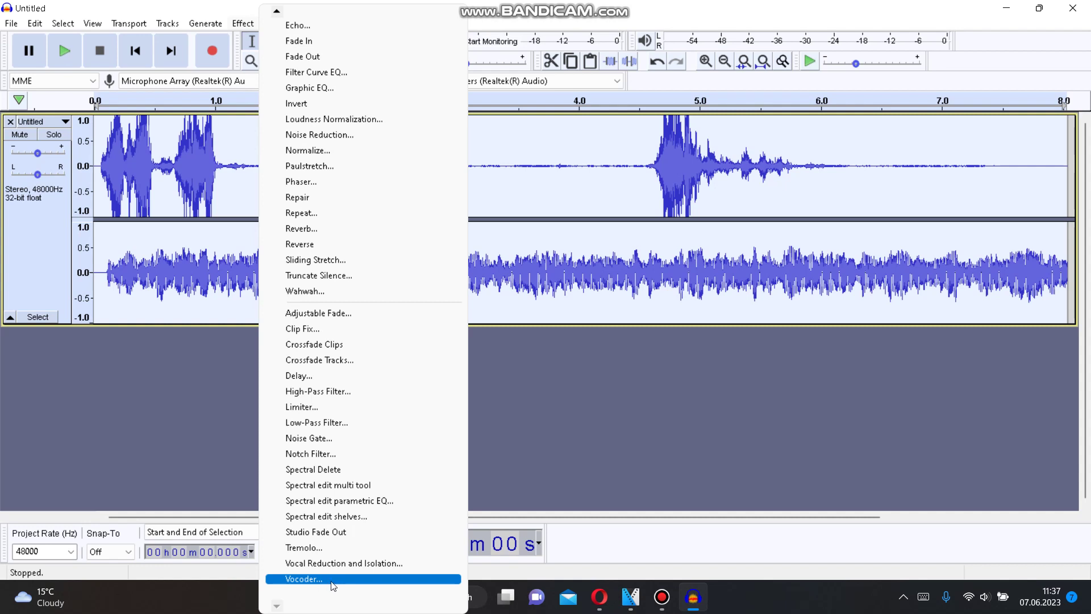
- Apply the Vocoder effect to the stereo track with its default settings
left_click(333, 586)
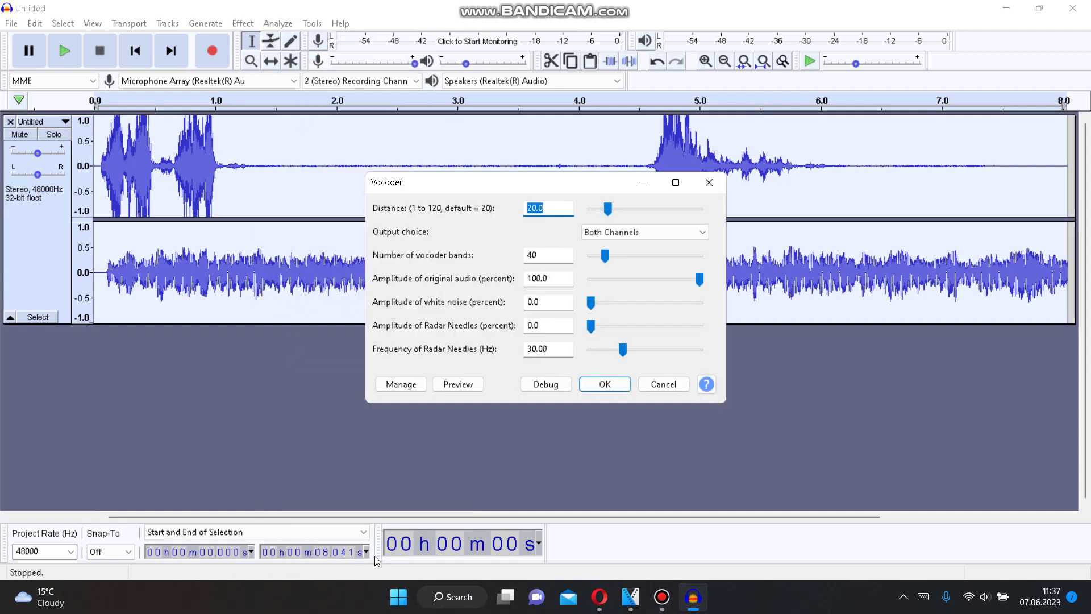
left_click(606, 386)
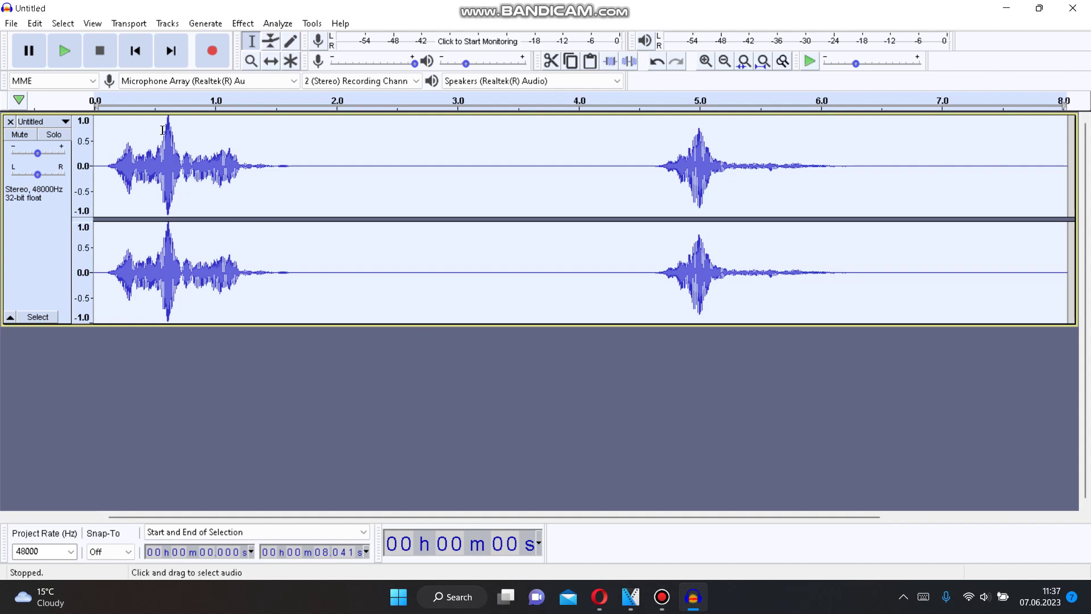
- Export the vocoded audio as an MP3 named 'Capcut Robot Effect', accepting the metadata
left_click(10, 23)
mouse_move(39, 131)
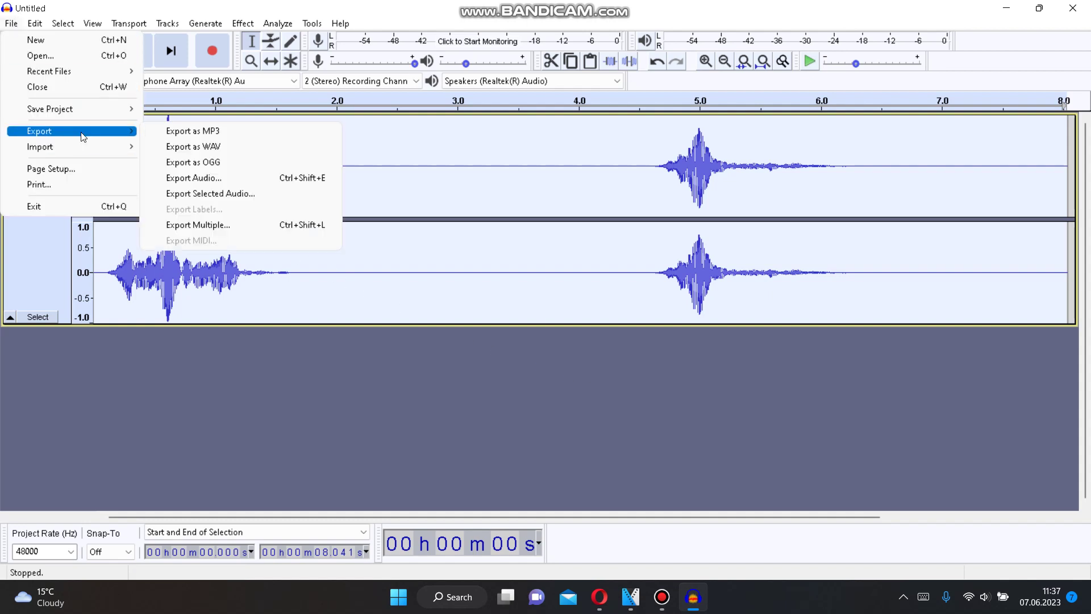
left_click(189, 134)
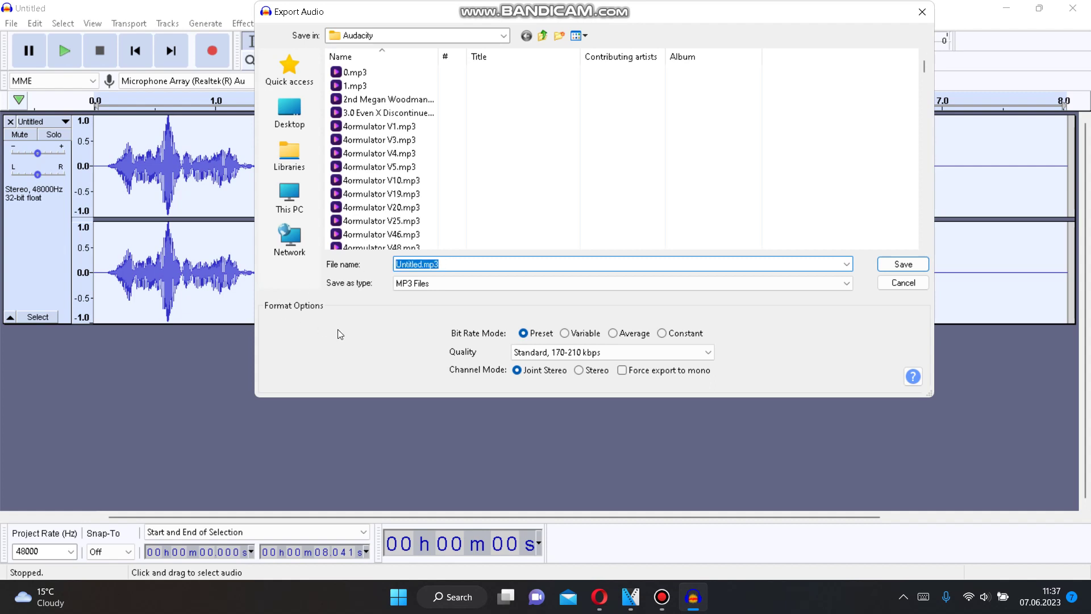
key("BackSpace")
type("a")
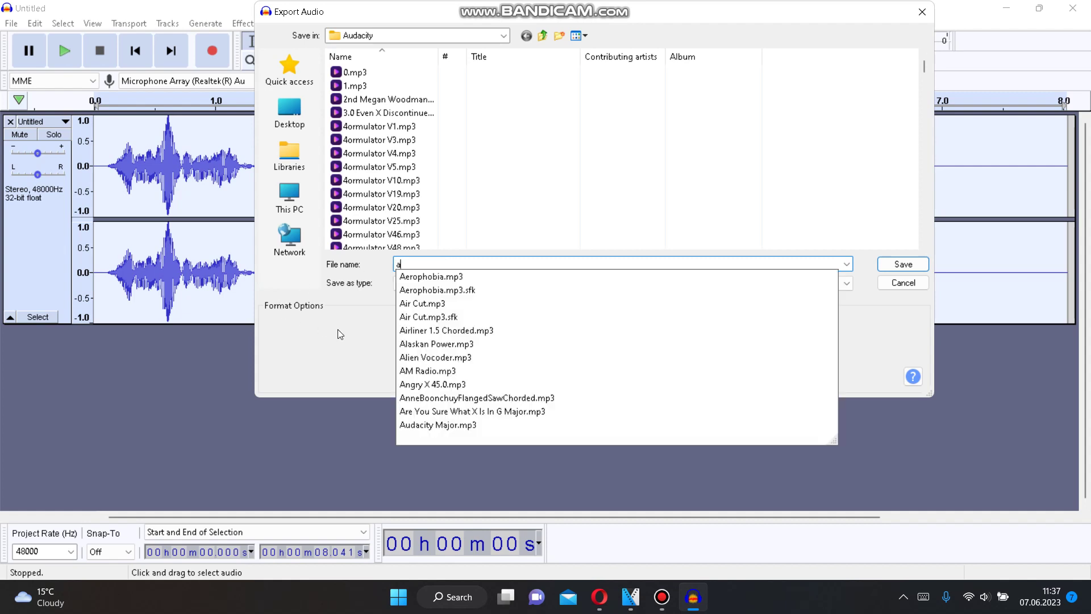
key("BackSpace")
type("Capc")
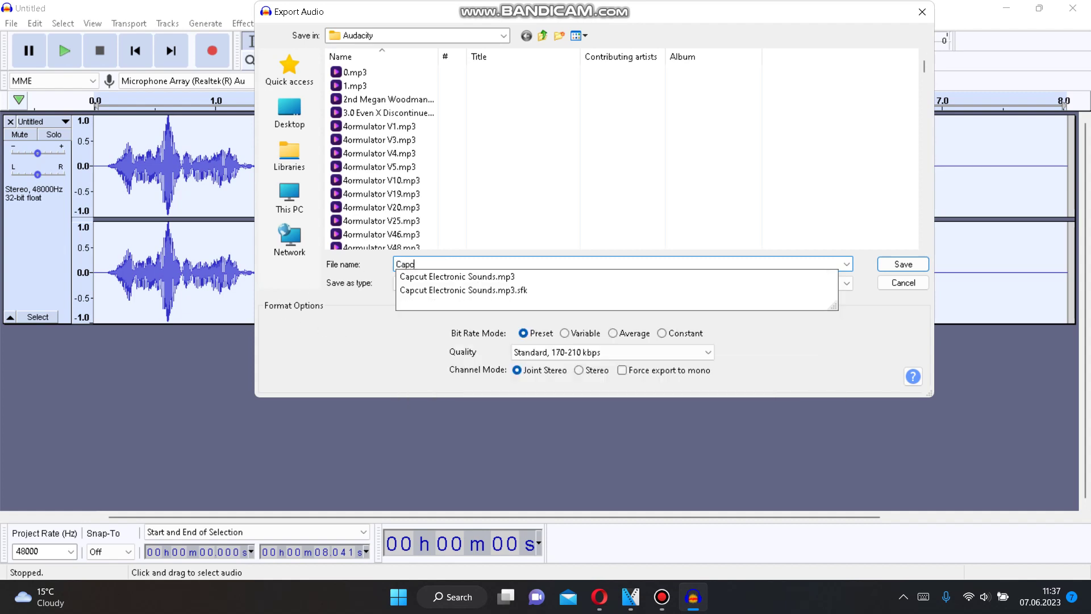
type("ut")
type(" R")
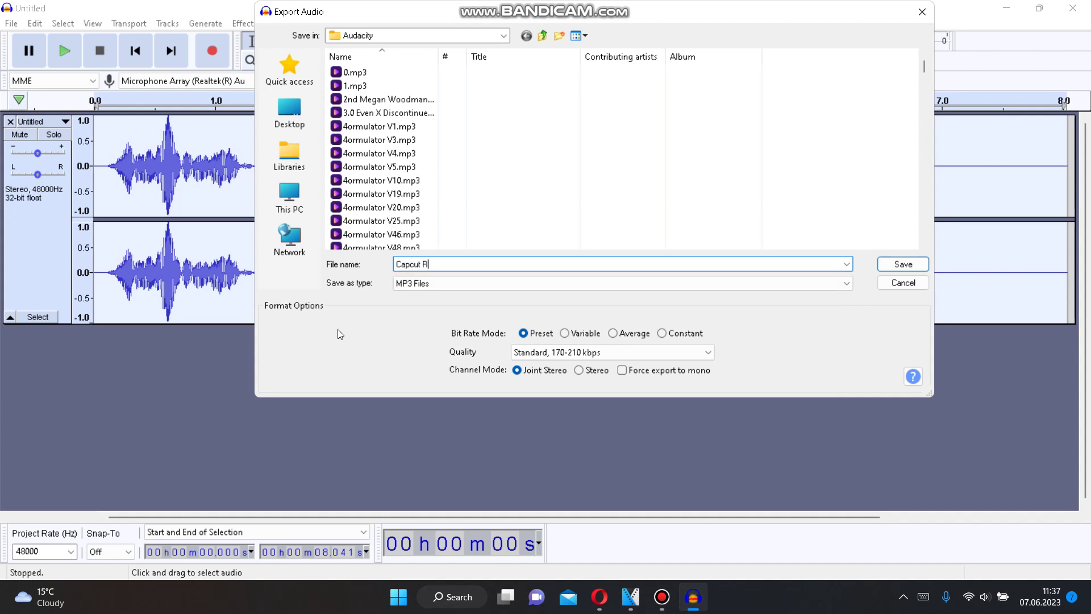
type("obot Effect")
left_click(896, 265)
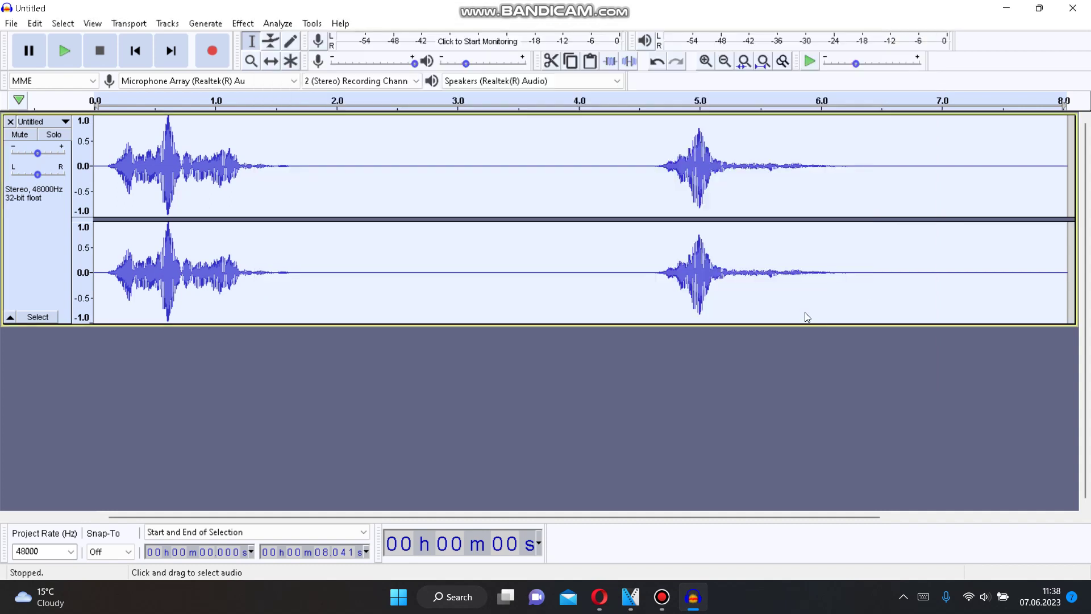
left_click(593, 415)
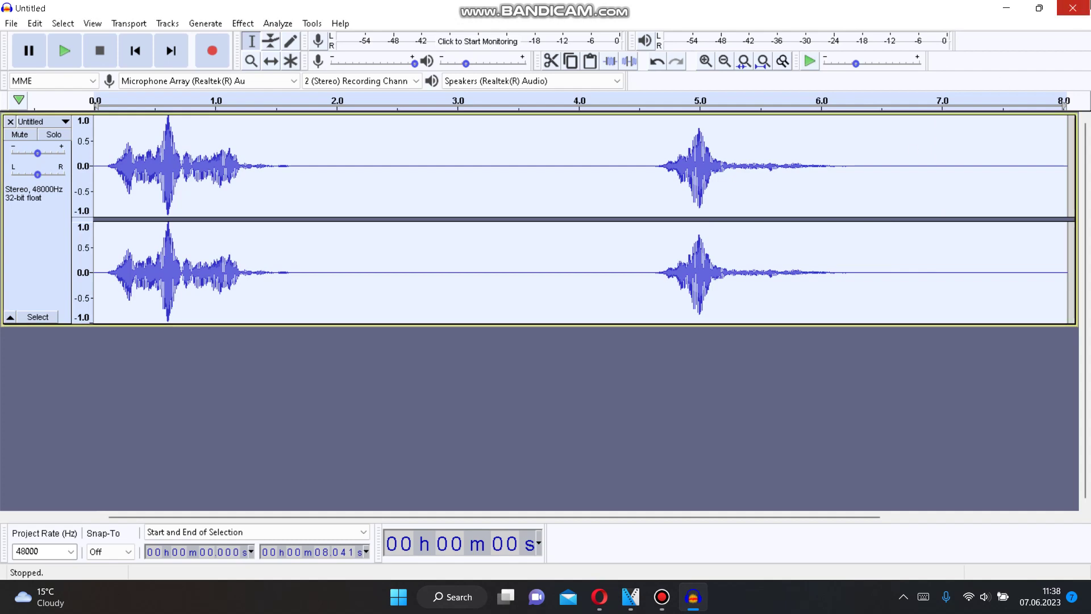
left_click(1069, 8)
- Dismiss Audacity's save prompt and import Capcut Robot Effect.mp3 into the VEGAS project
left_click(580, 290)
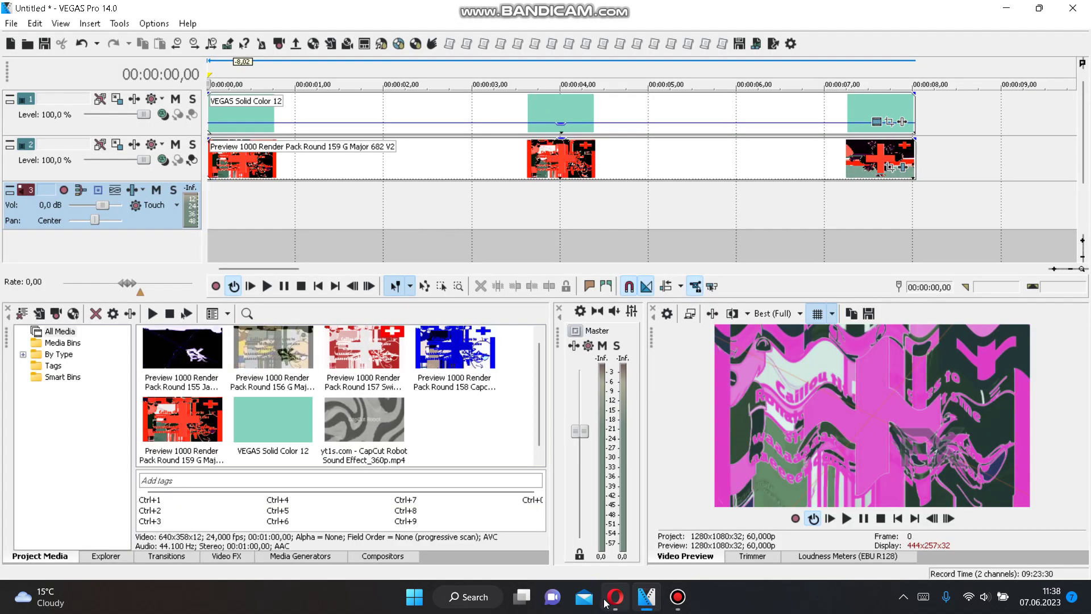
left_click(612, 598)
left_click(647, 597)
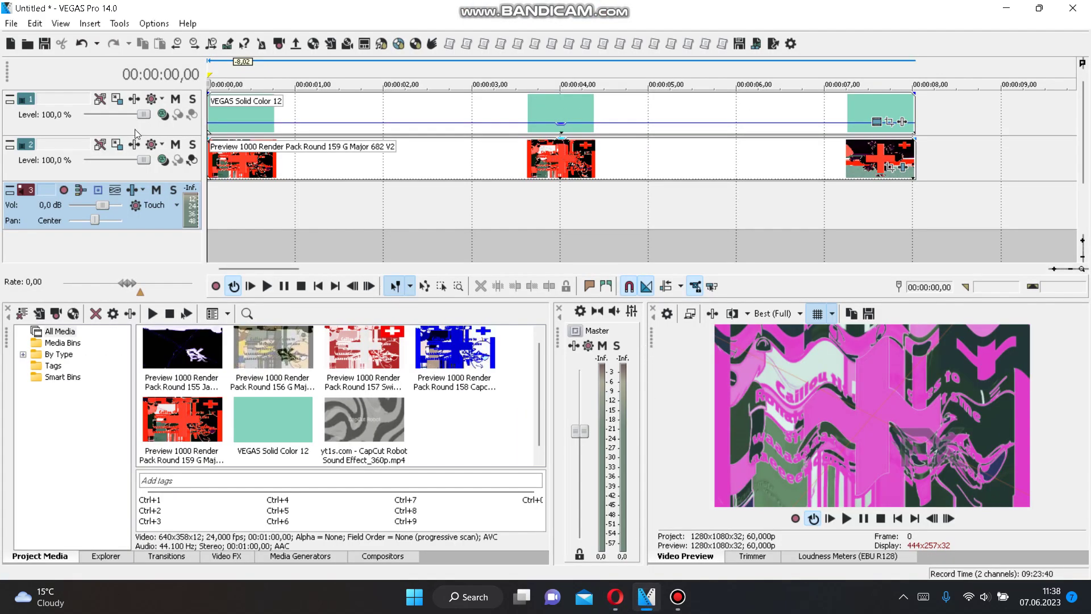
left_click(11, 23)
left_click(42, 59)
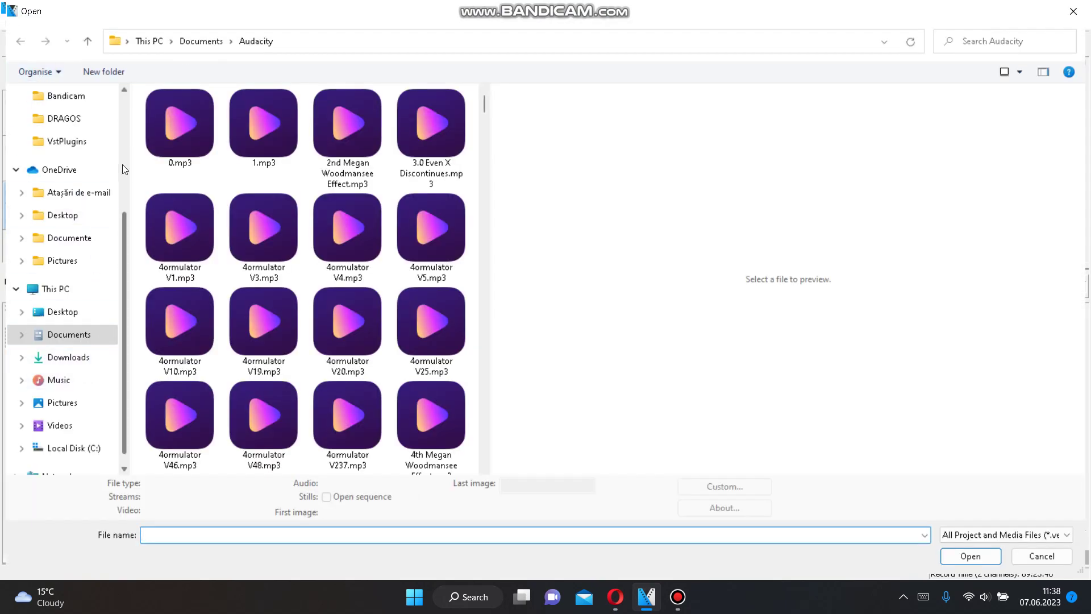
type("ca")
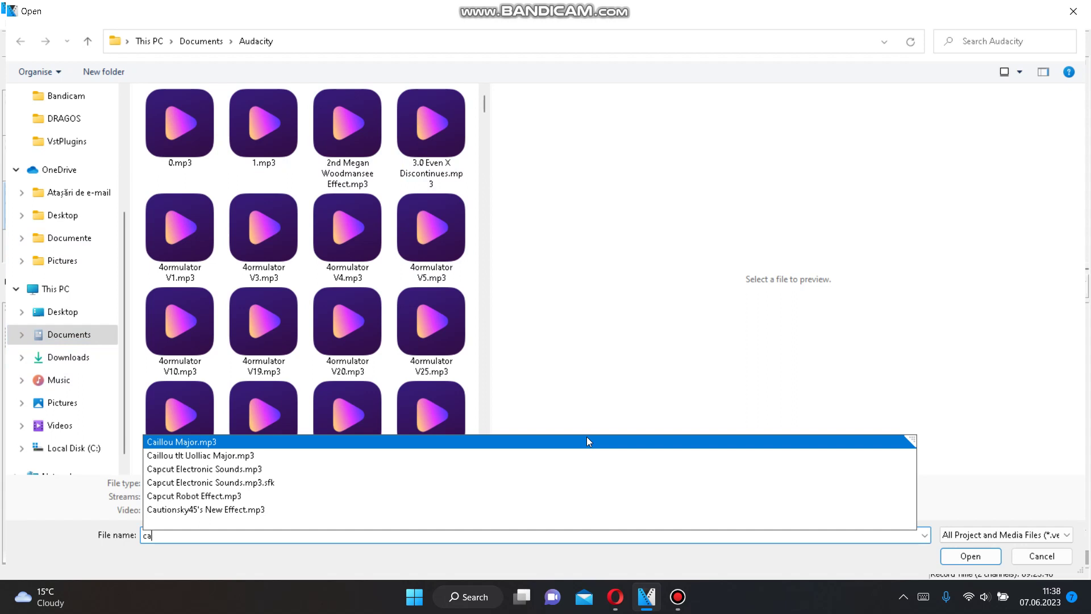
left_click(542, 496)
left_click(975, 559)
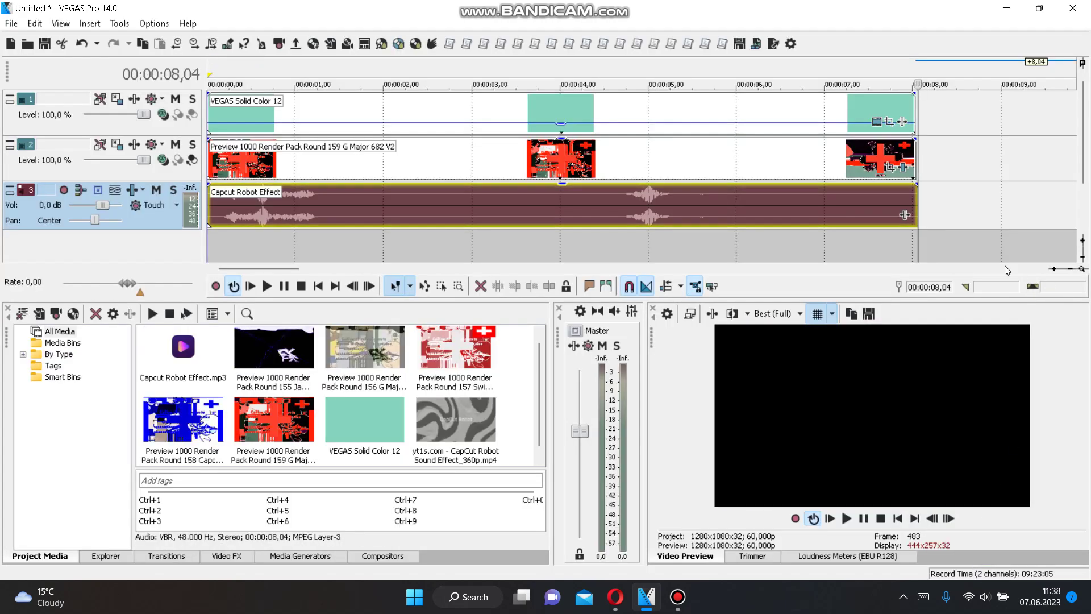
- Trim the Capcut Robot Effect audio to the video's end and remove its fade-out
left_click(940, 252)
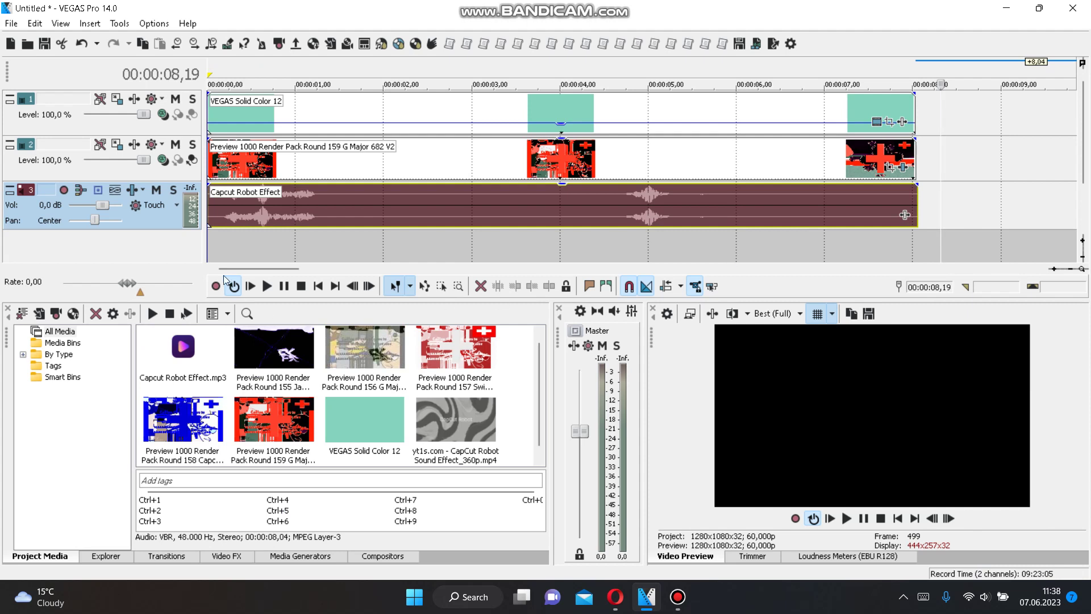
left_click_drag(224, 278, 298, 272)
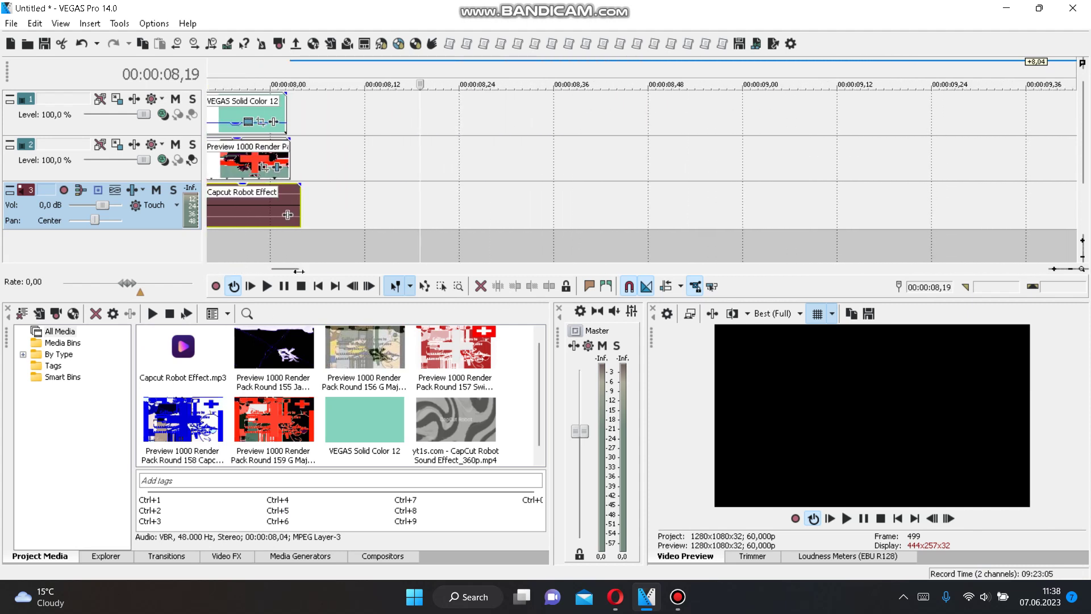
scroll(287, 215, "up", 3)
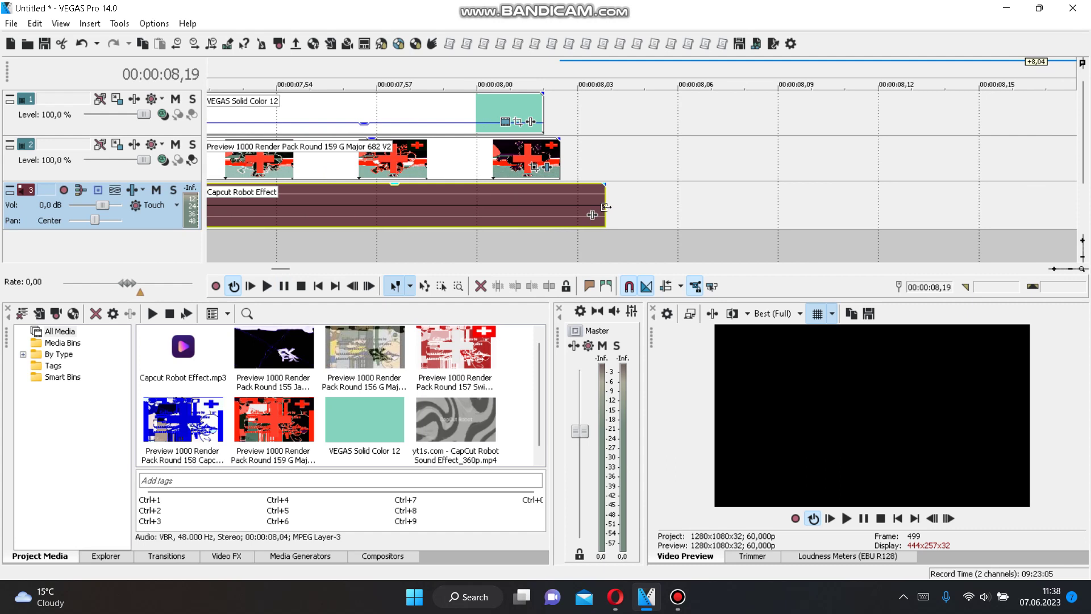
left_click_drag(604, 207, 579, 209)
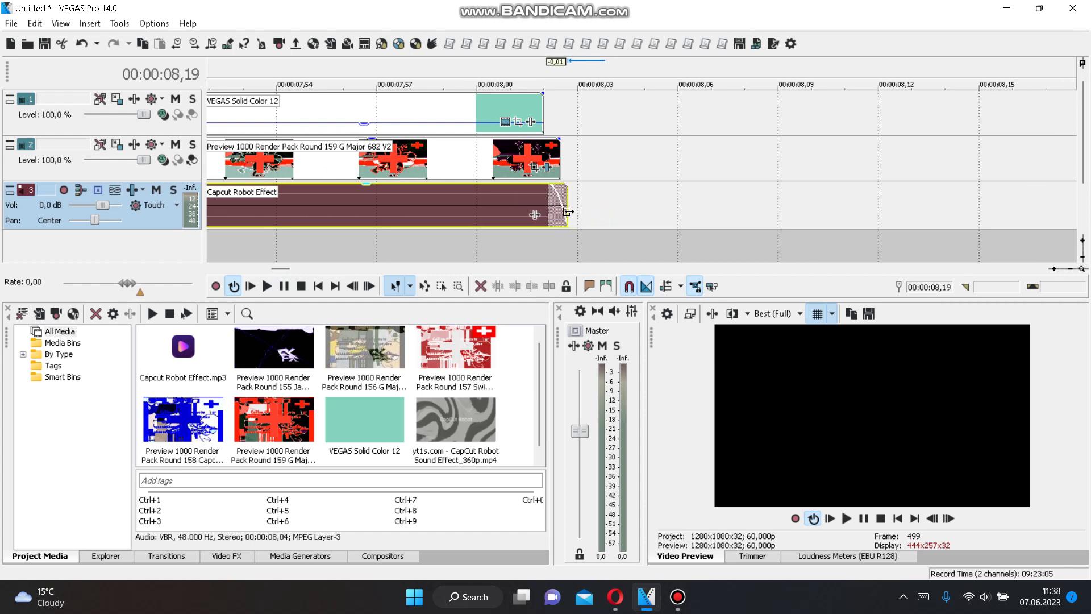
left_click_drag(578, 209, 559, 214)
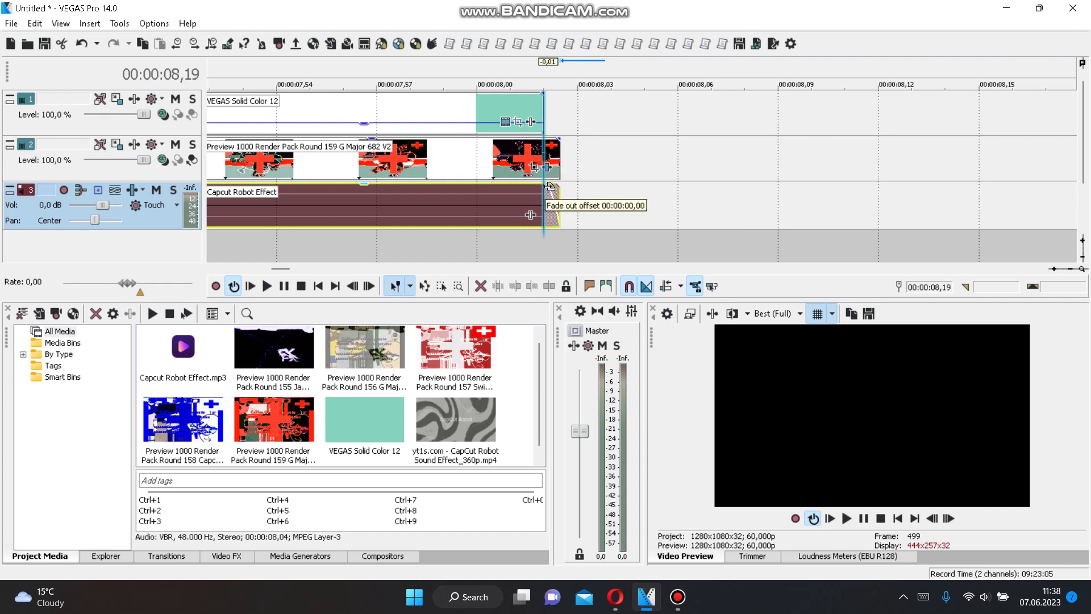
left_click_drag(547, 192, 561, 187)
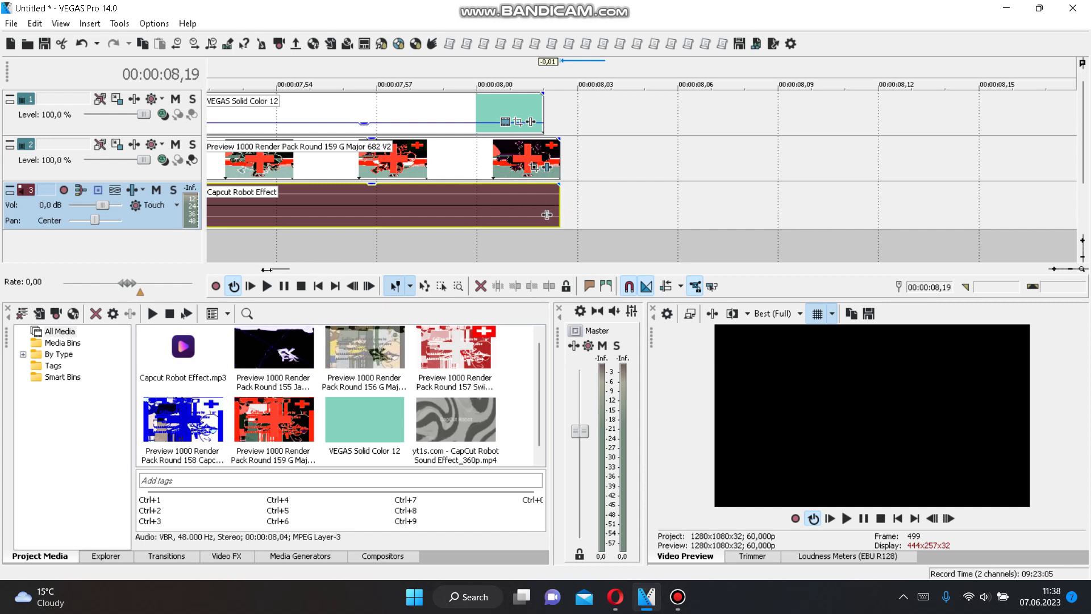
key("grave")
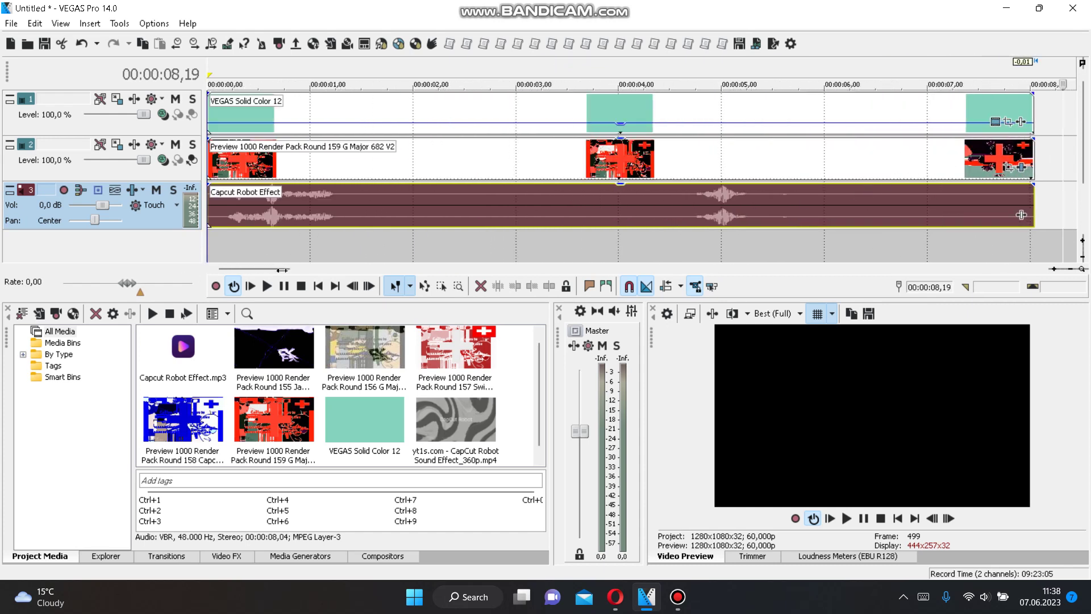
scroll(511, 247, "down", 3)
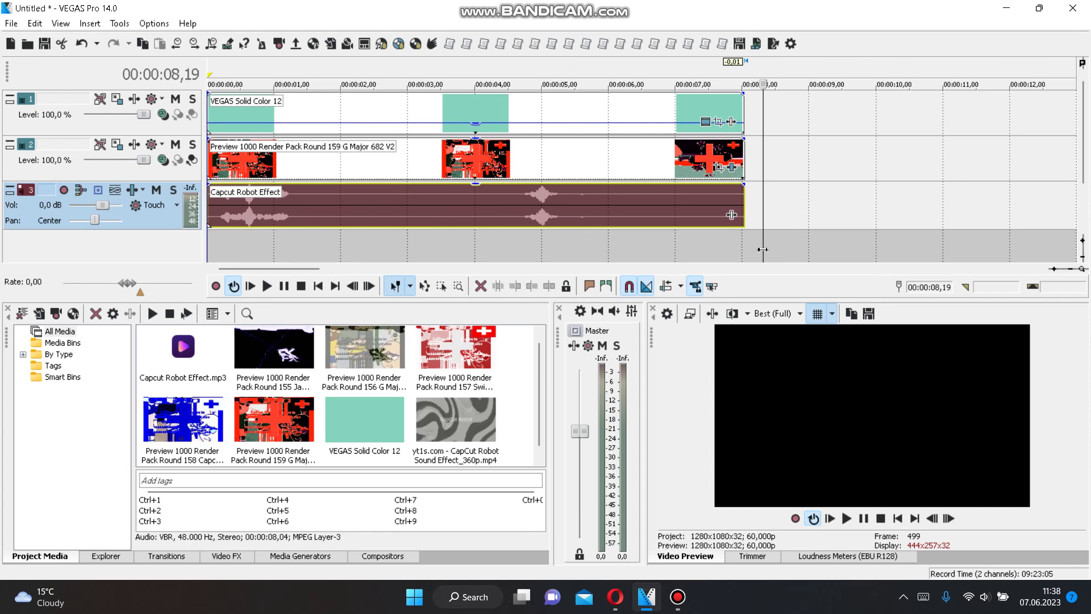
left_click_drag(762, 250, 252, 260)
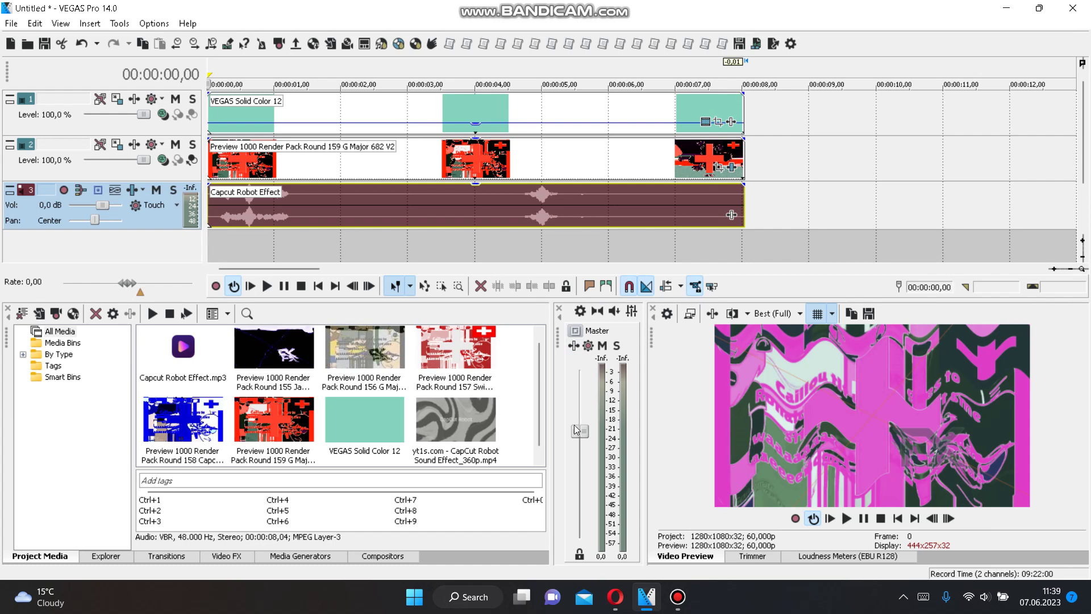
- Bring up the Bandicam recorder window from the taskbar
left_click(671, 600)
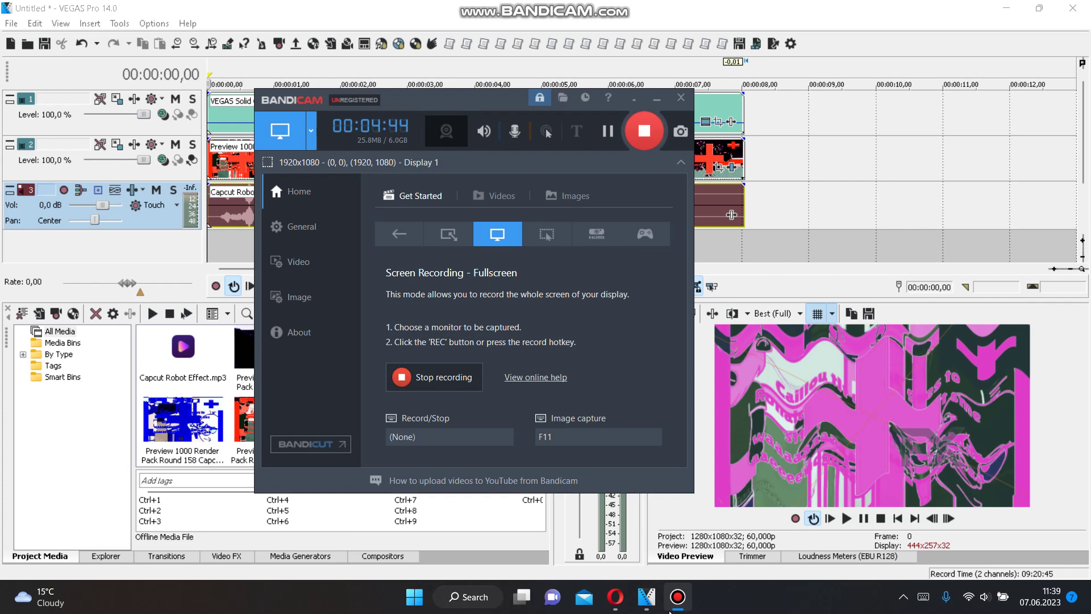